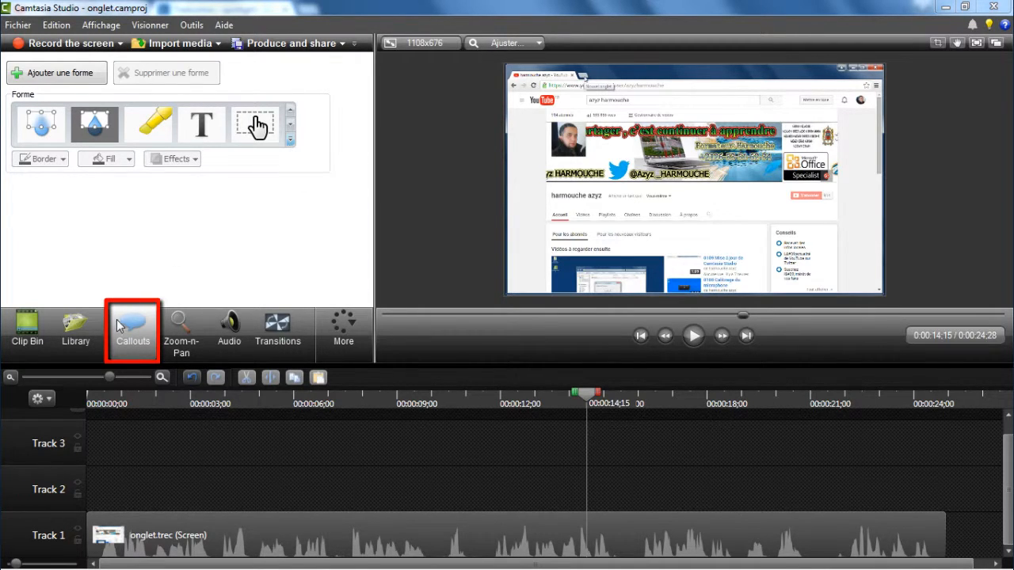
Step: Add a Blur callout on Track 2 and move it earlier so it starts at about 2 seconds
click(290, 140)
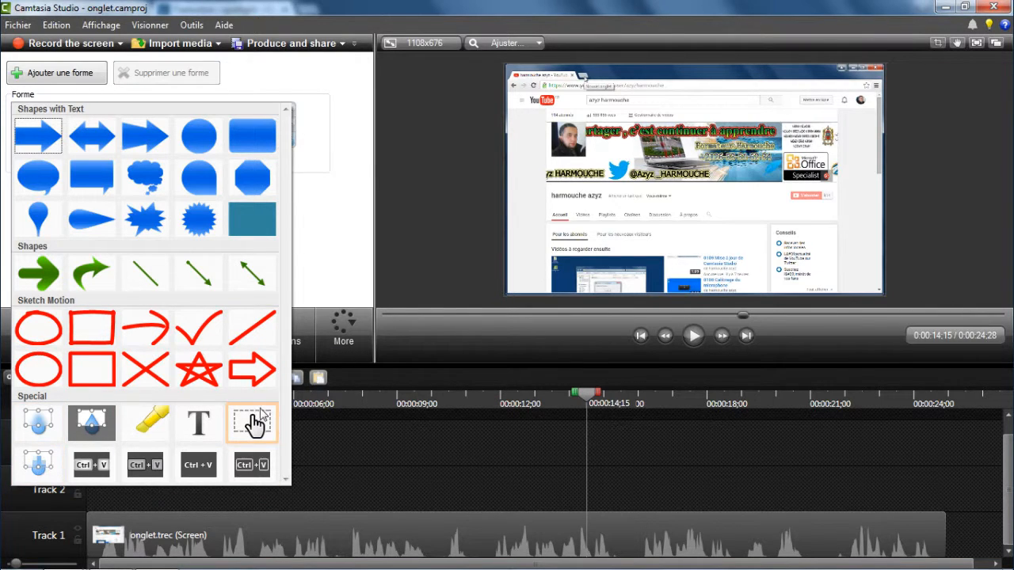
click(39, 421)
drag(701, 485, 300, 486)
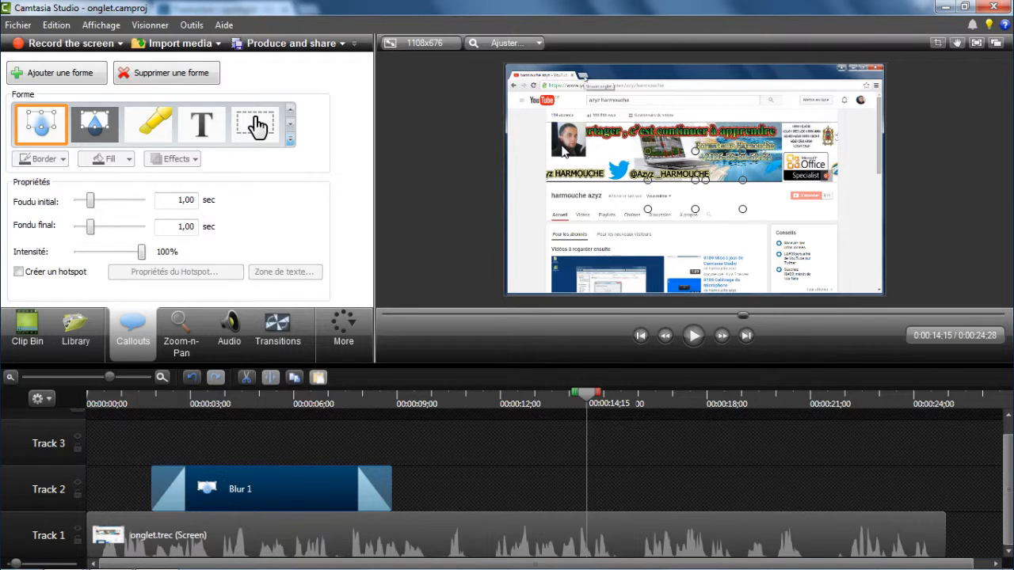
Step: Move and resize the blur area so it exactly covers the profile photo in the channel banner
click(507, 42)
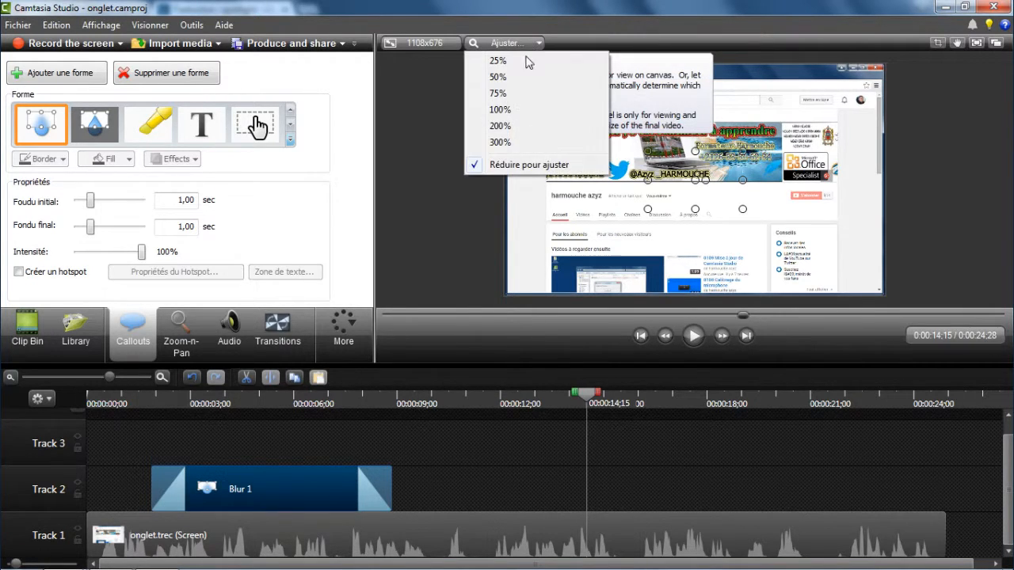
click(500, 110)
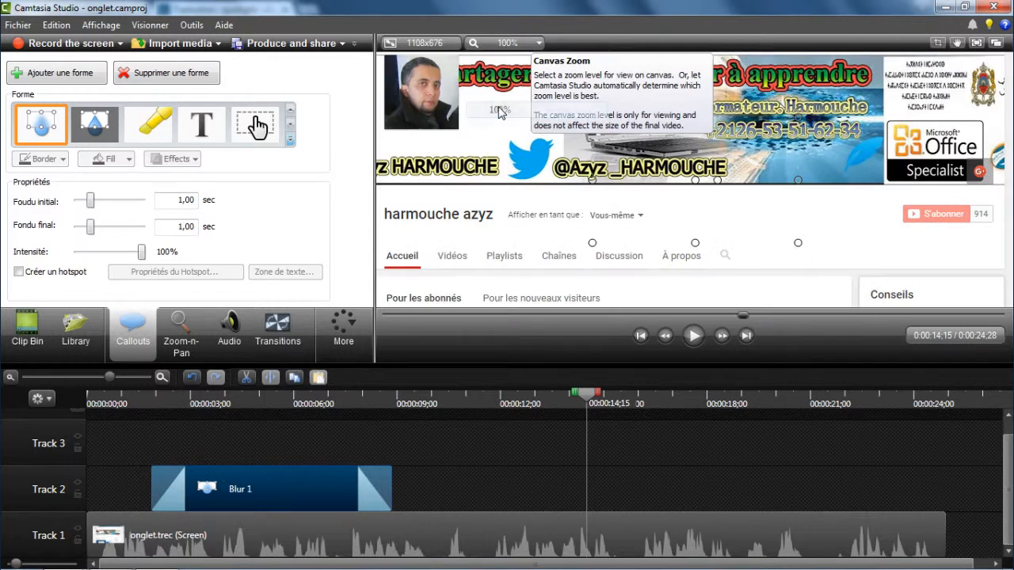
click(957, 43)
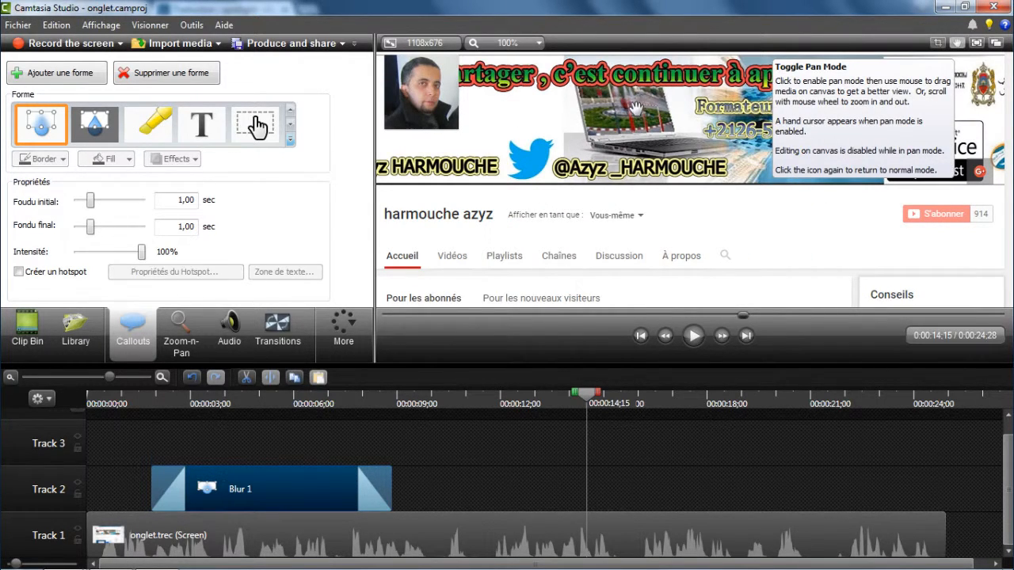
drag(599, 111, 643, 168)
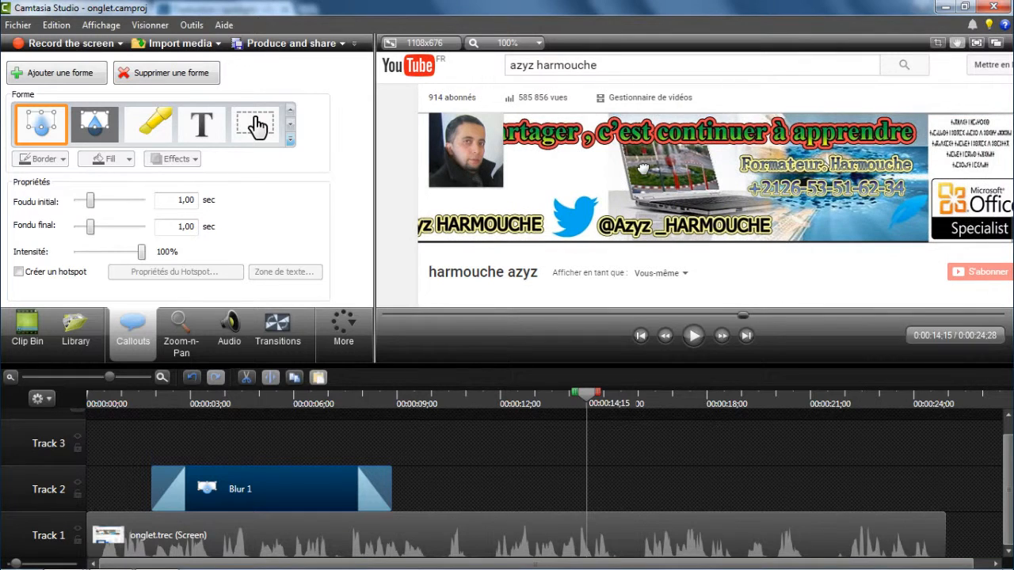
click(956, 43)
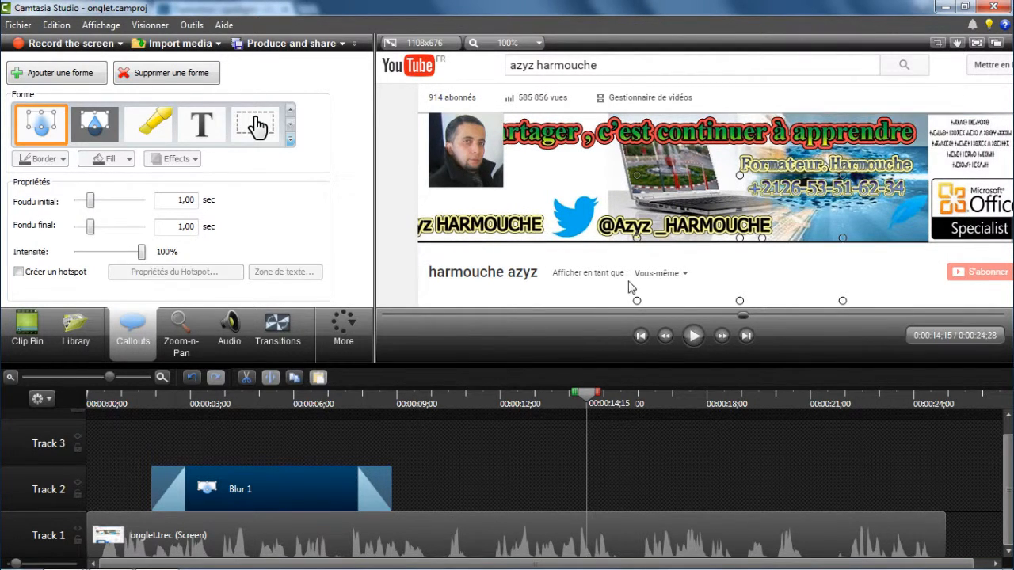
double_click(242, 491)
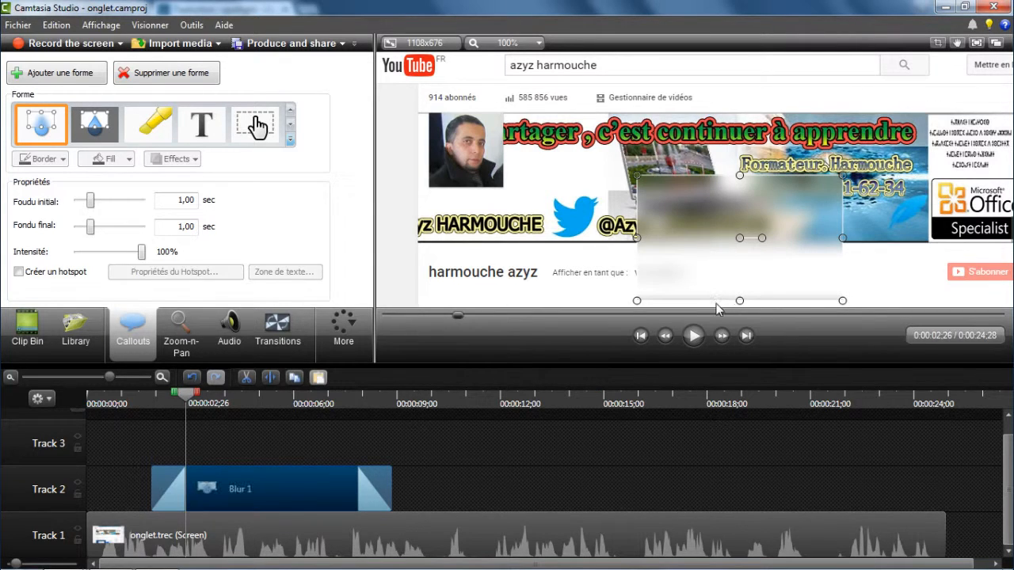
drag(683, 230, 511, 195)
drag(634, 254, 508, 188)
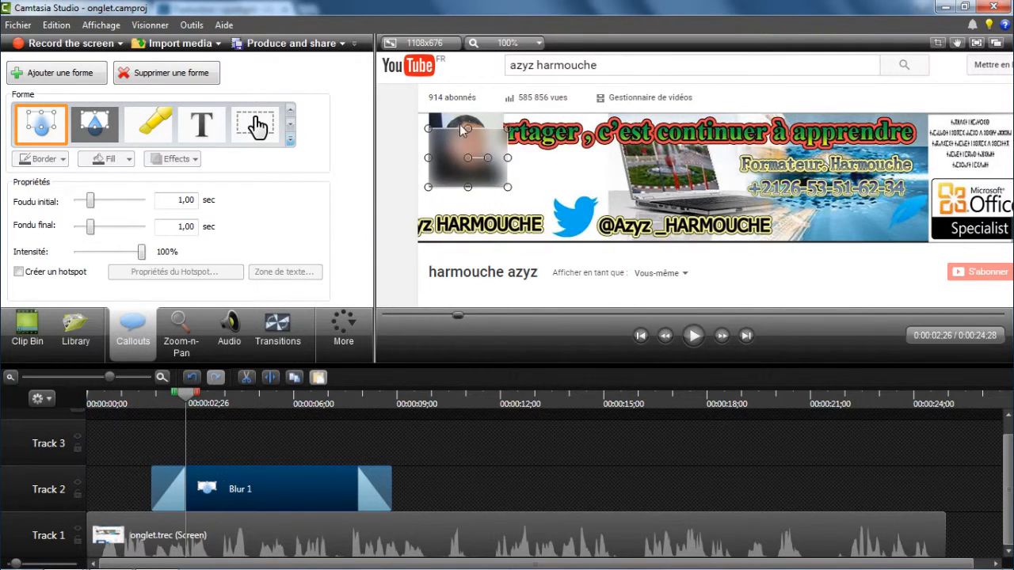
drag(468, 127, 468, 110)
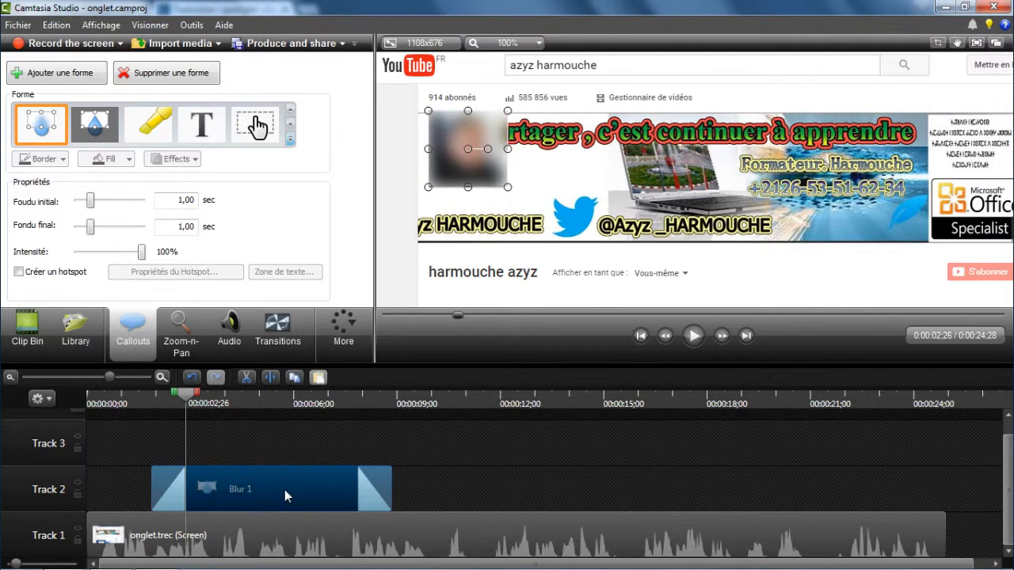
Step: Move the blur clip to the start of Track 2 and preview its fade-in from the beginning
drag(286, 488, 197, 479)
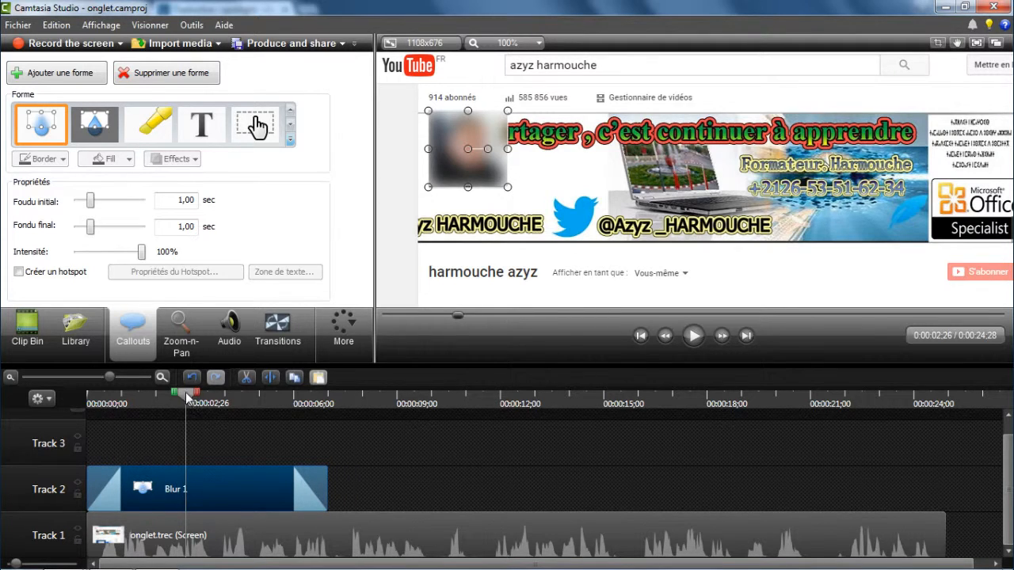
drag(187, 398, 90, 397)
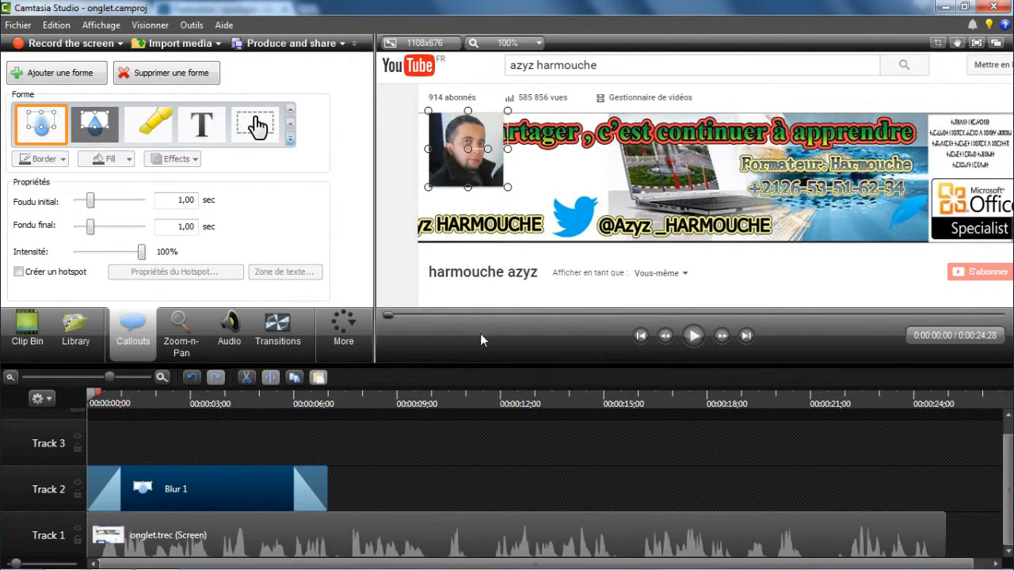
click(694, 336)
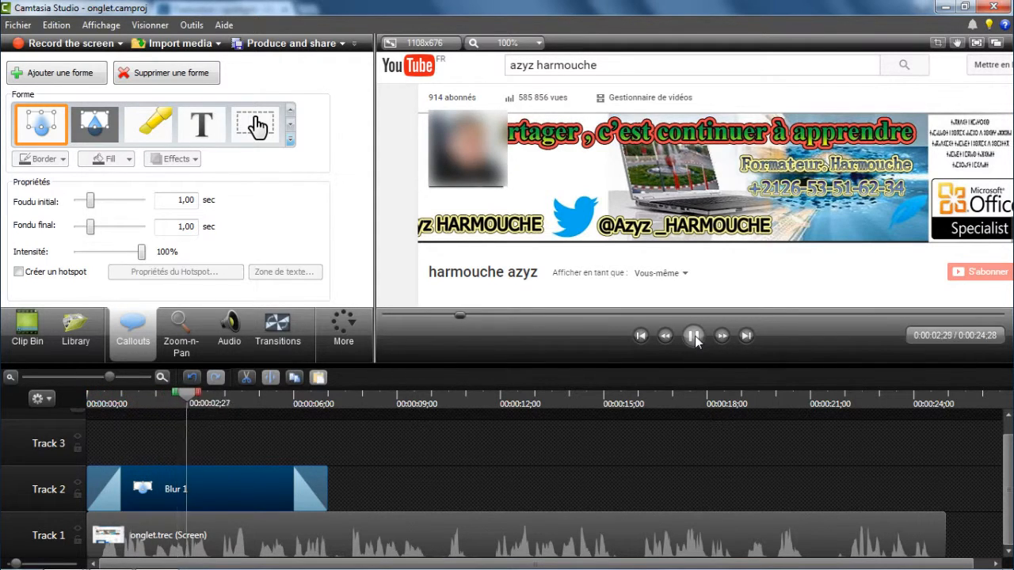
click(694, 337)
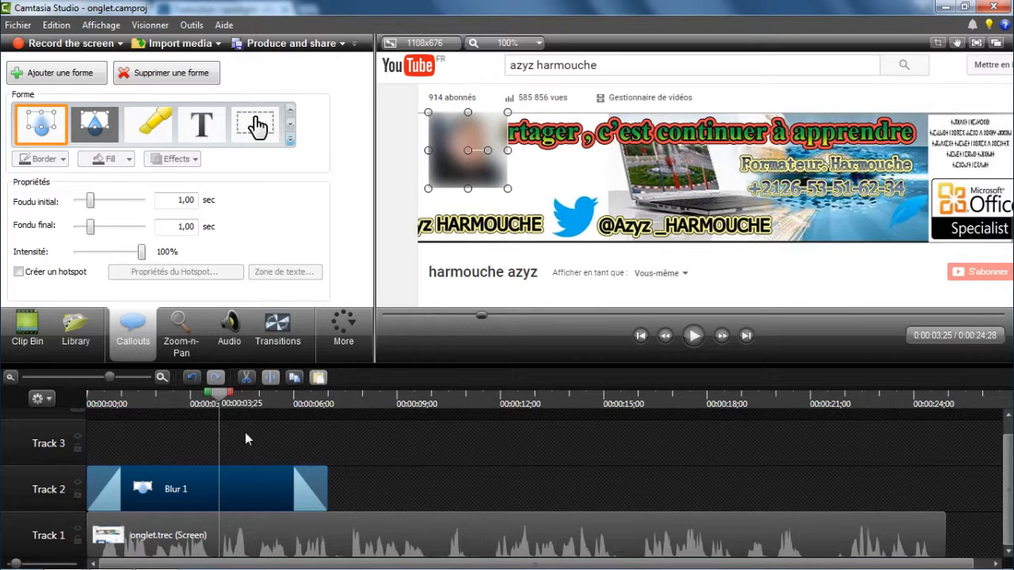
drag(224, 401, 89, 405)
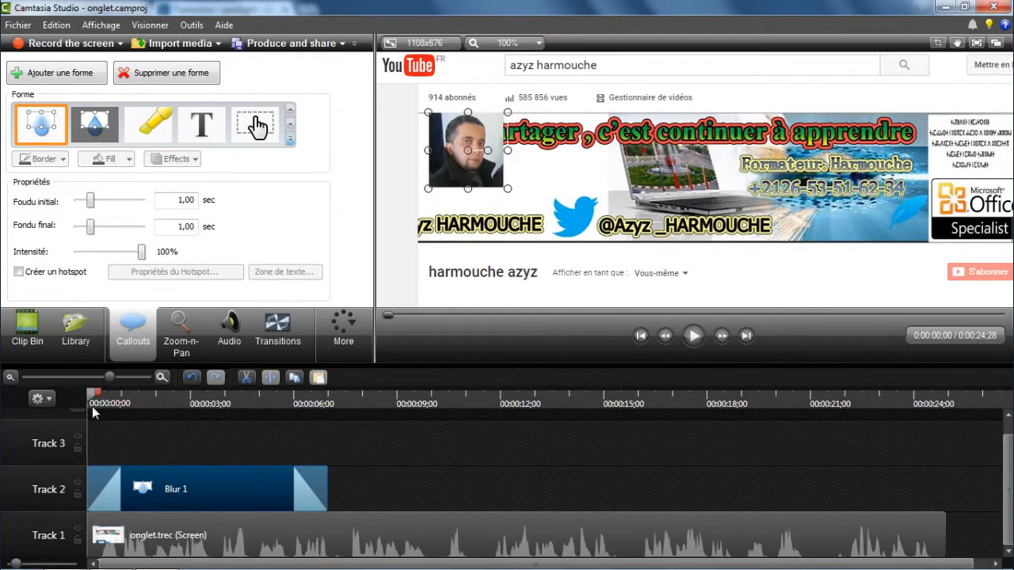
click(694, 335)
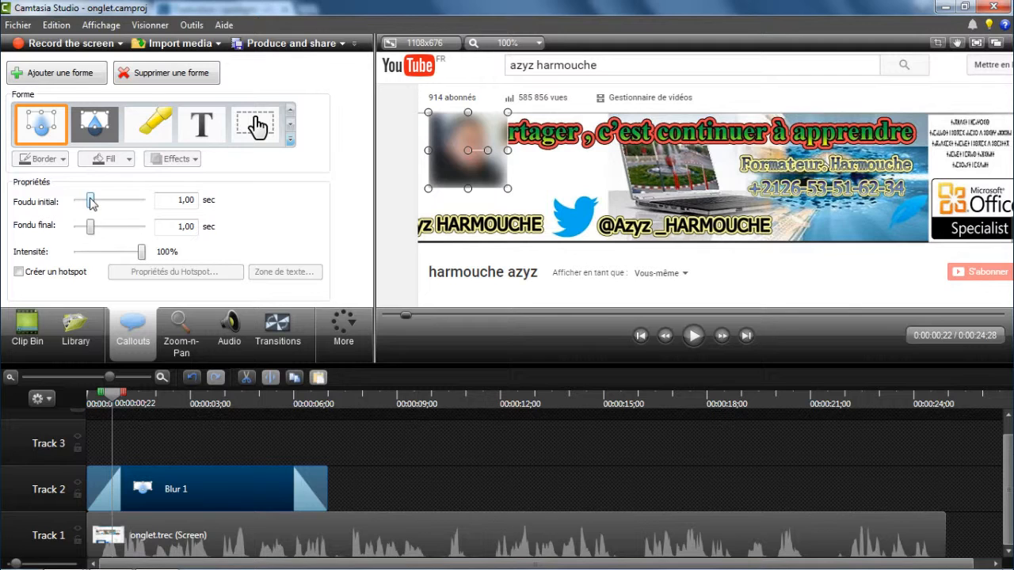
Step: Set the blur's fade-in to 0,00 sec, realign the clip to the timeline start, and play it back
drag(90, 202, 76, 202)
drag(172, 470, 138, 483)
drag(115, 400, 71, 387)
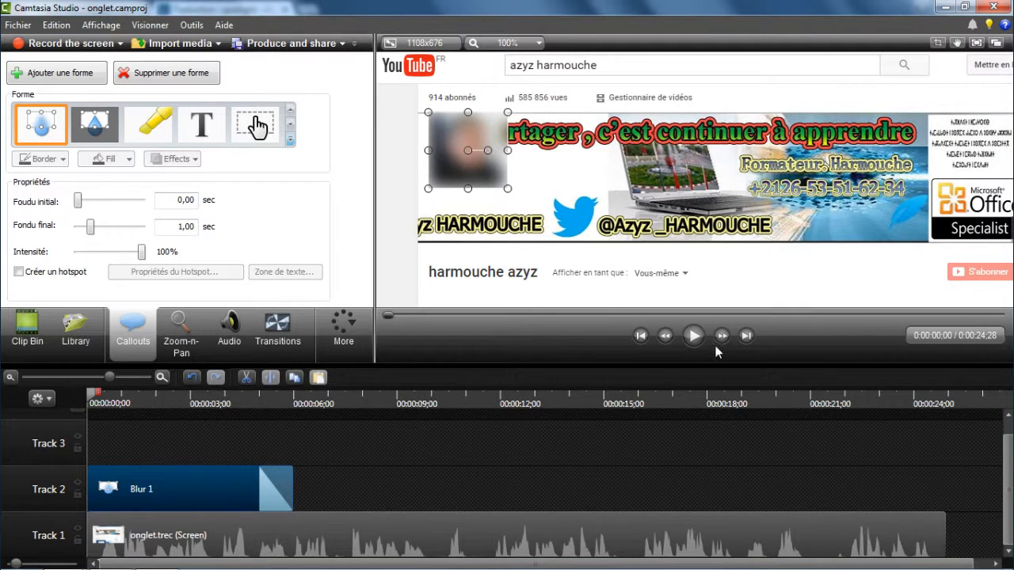
click(694, 336)
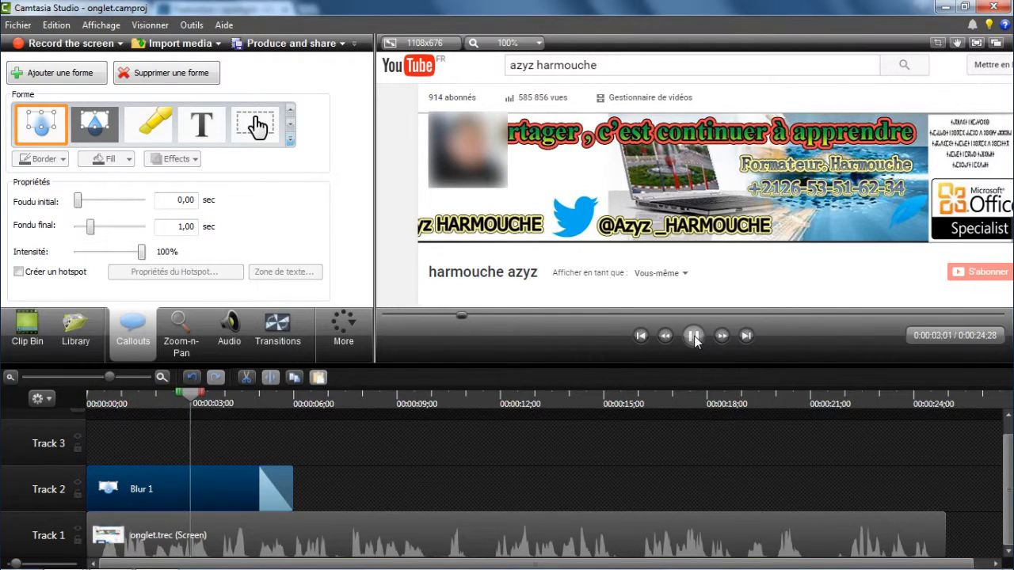
click(694, 336)
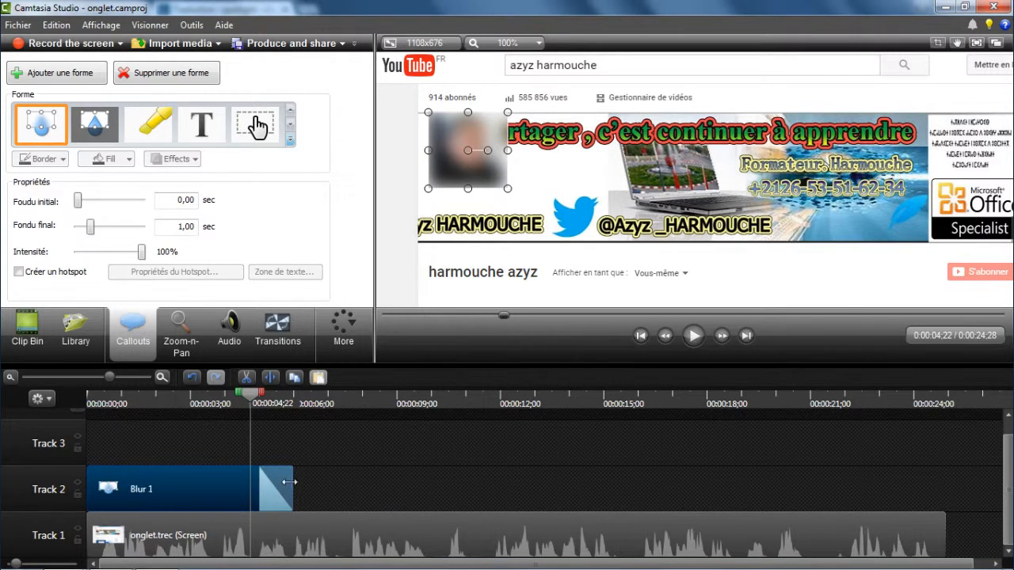
Step: Set the blur's fade-out to 0,00 sec and extend its clip to the end of the screen recording
drag(291, 481, 946, 489)
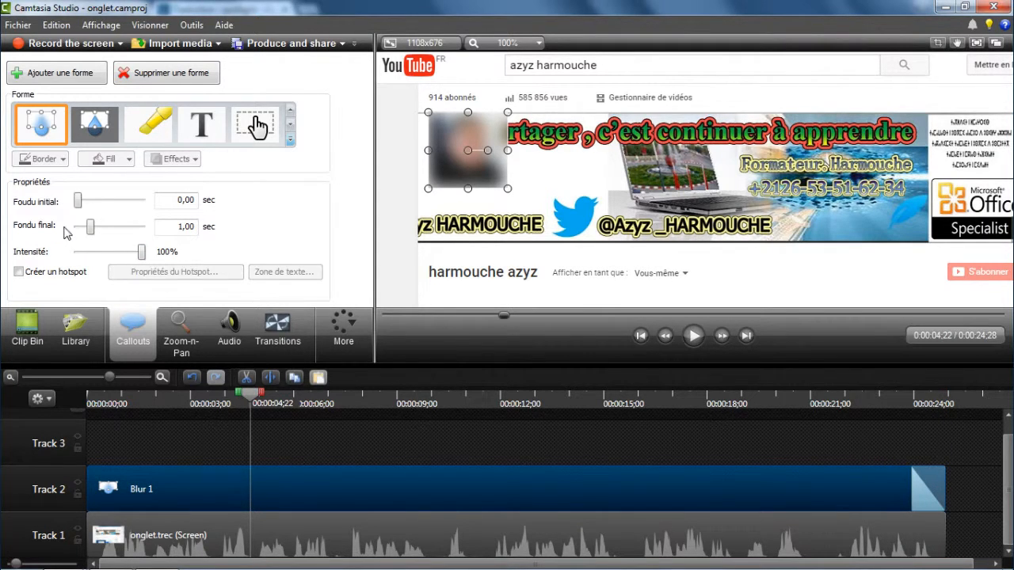
drag(91, 229, 73, 230)
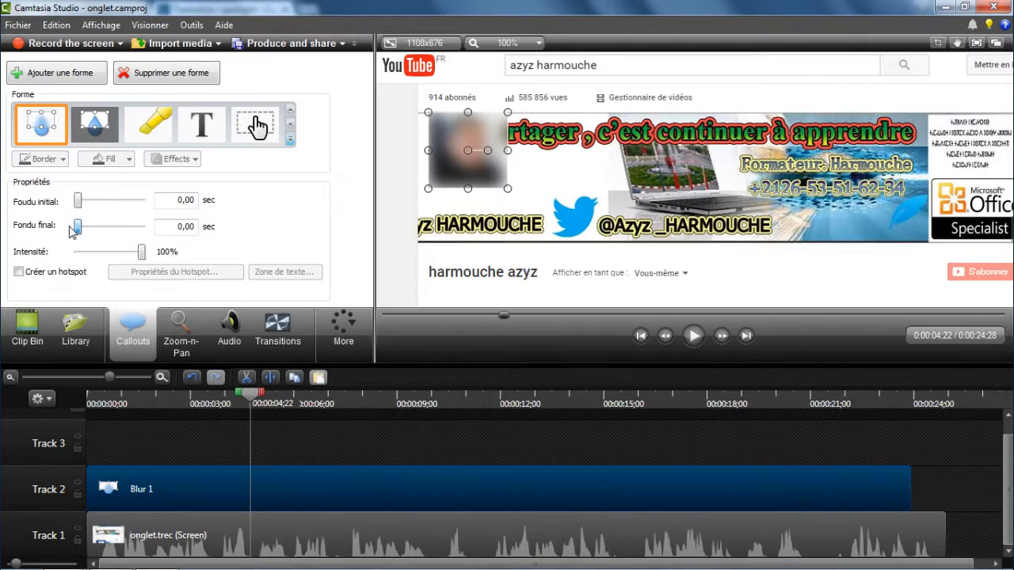
drag(910, 480, 950, 474)
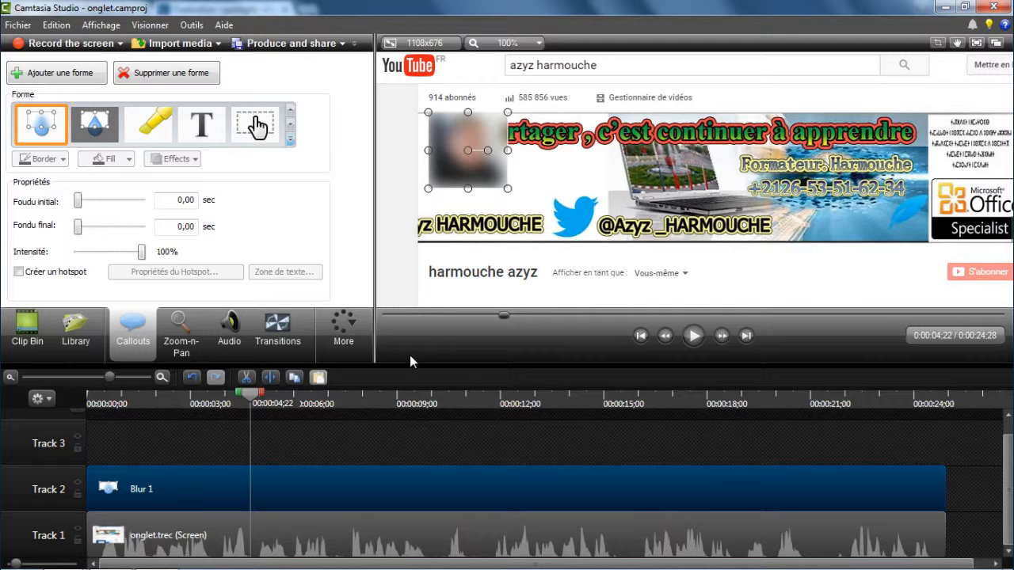
Step: Add a Spotlight callout on Track 3 starting at about 3 seconds and fit it over the YouTube search bar
click(290, 142)
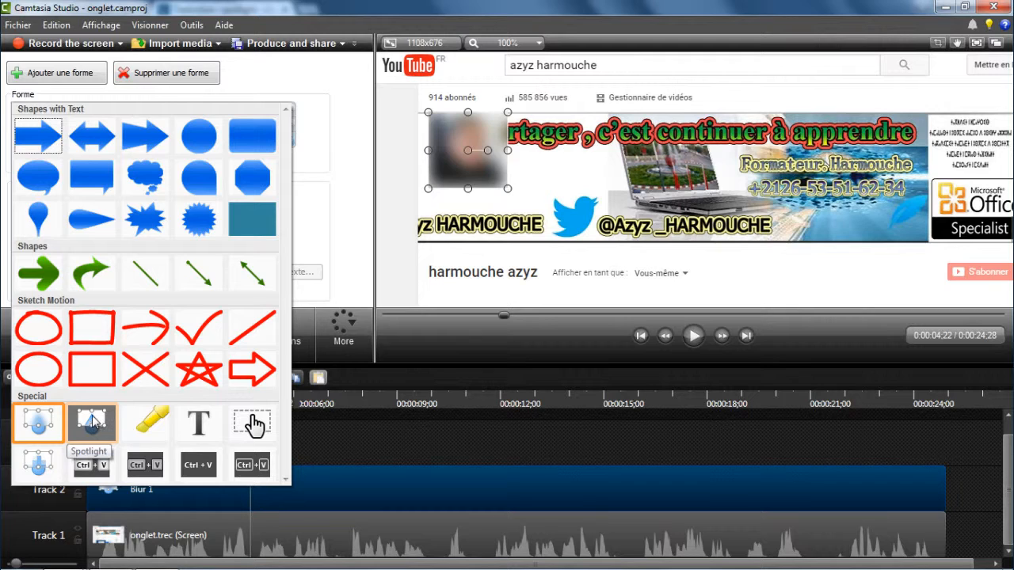
click(536, 43)
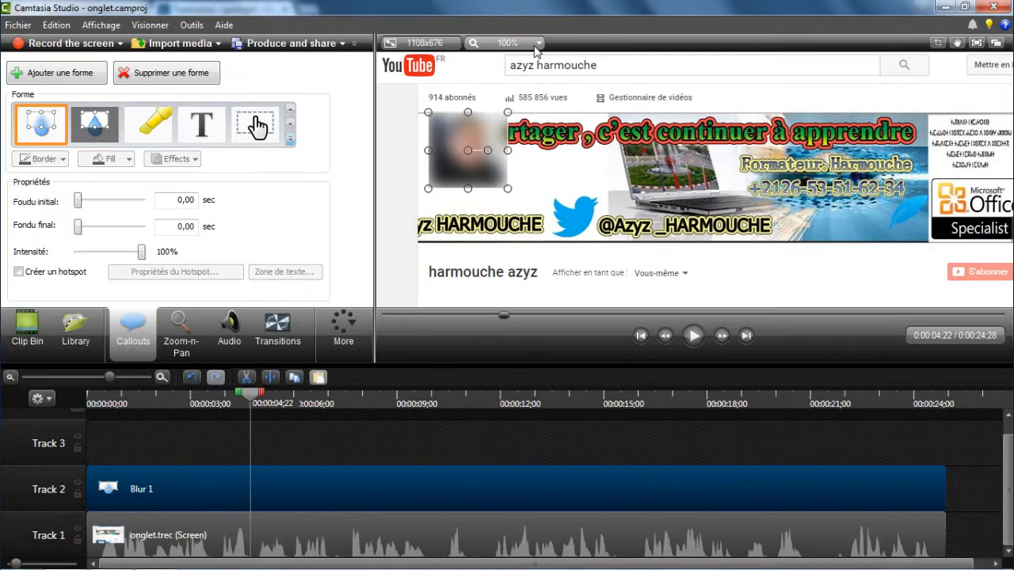
click(535, 47)
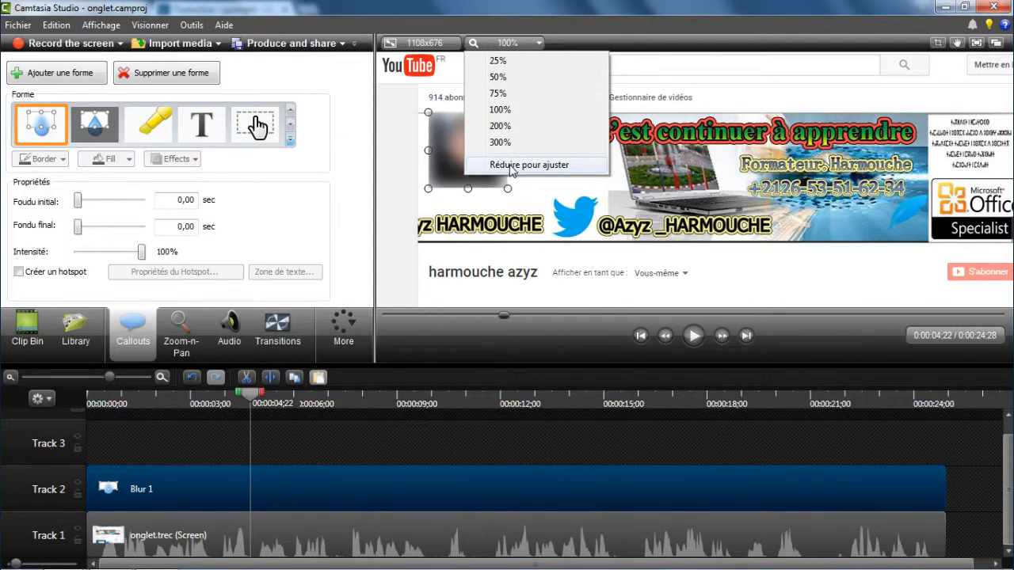
click(516, 167)
click(557, 250)
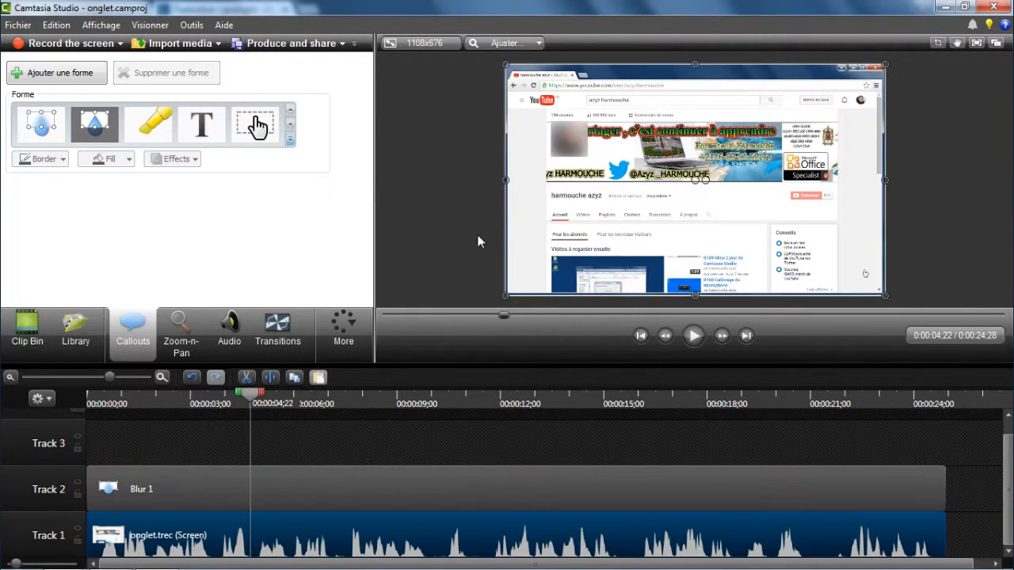
click(135, 430)
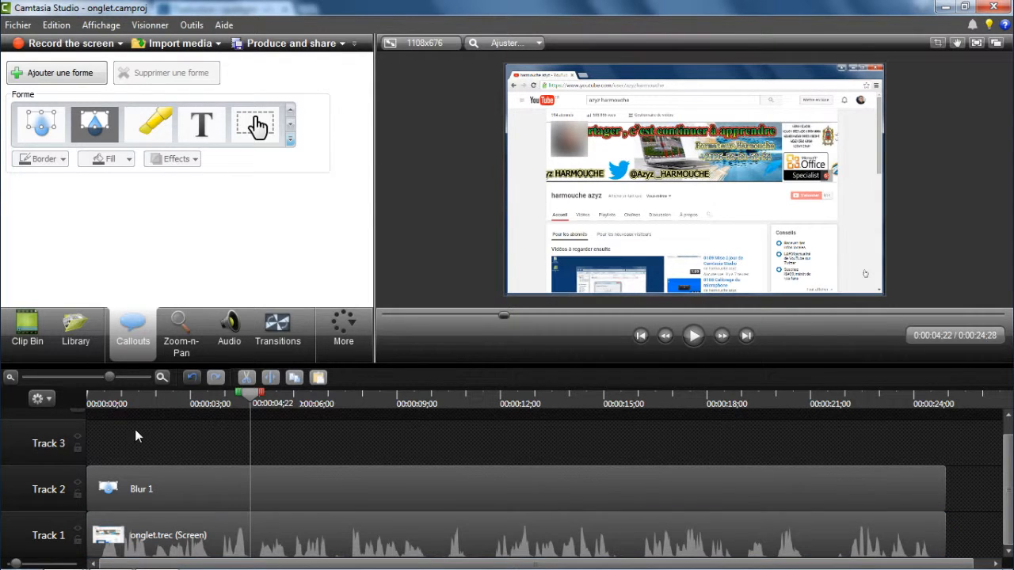
click(290, 140)
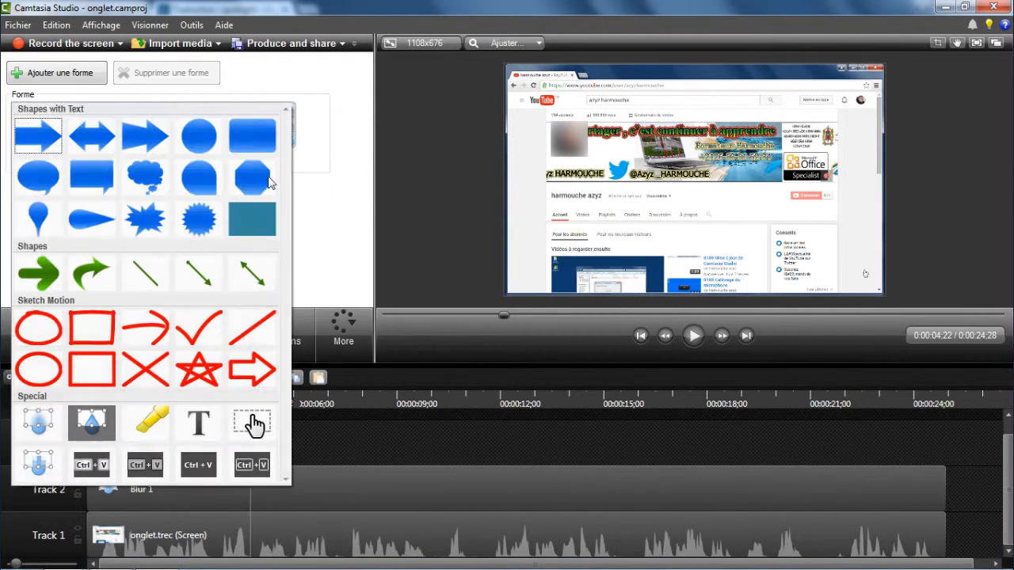
click(93, 418)
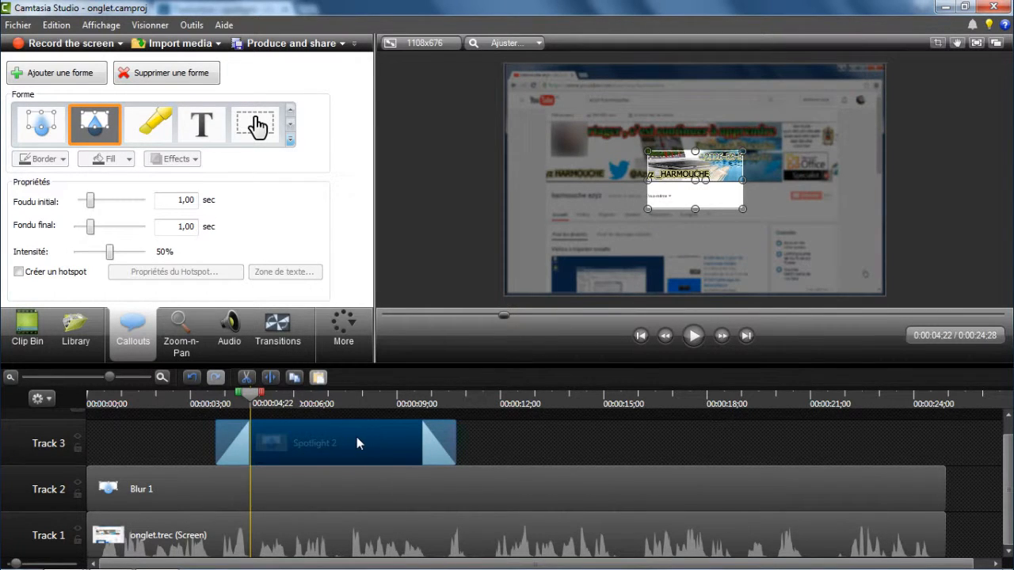
drag(358, 438, 342, 442)
drag(695, 209, 781, 100)
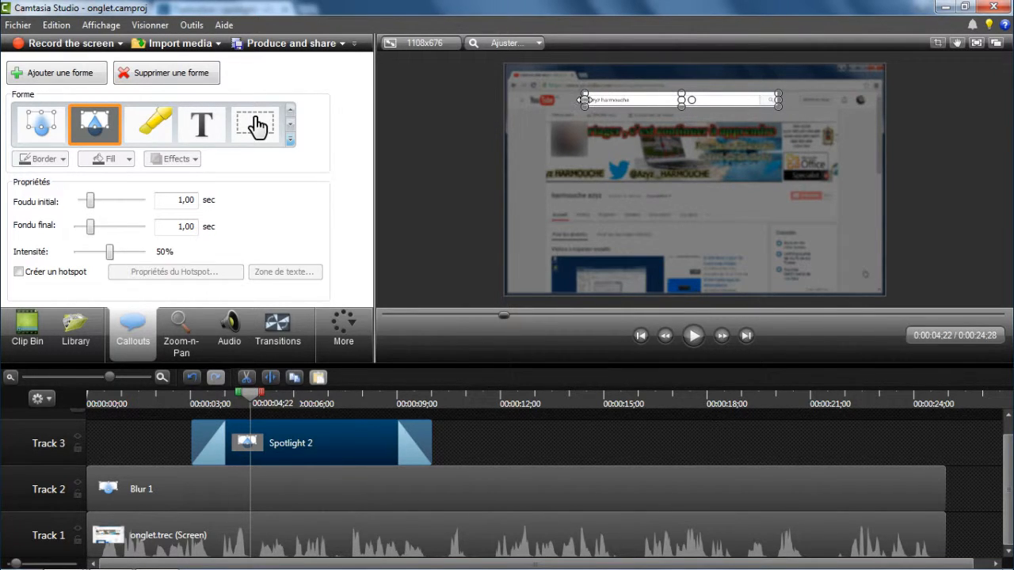
Step: Preview the spotlight over the search bar at 100% canvas zoom, playing from about 2 seconds
click(523, 43)
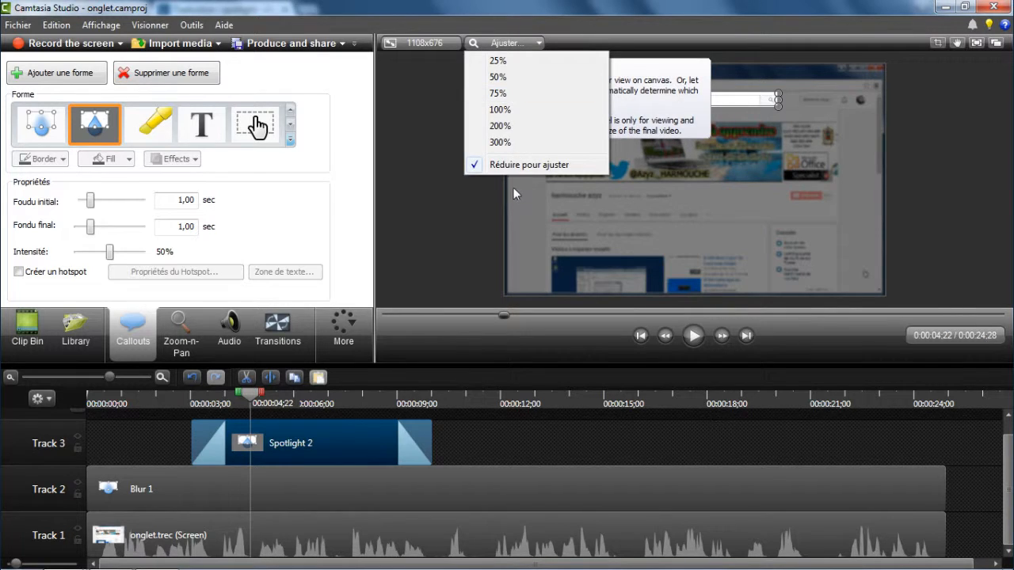
click(504, 112)
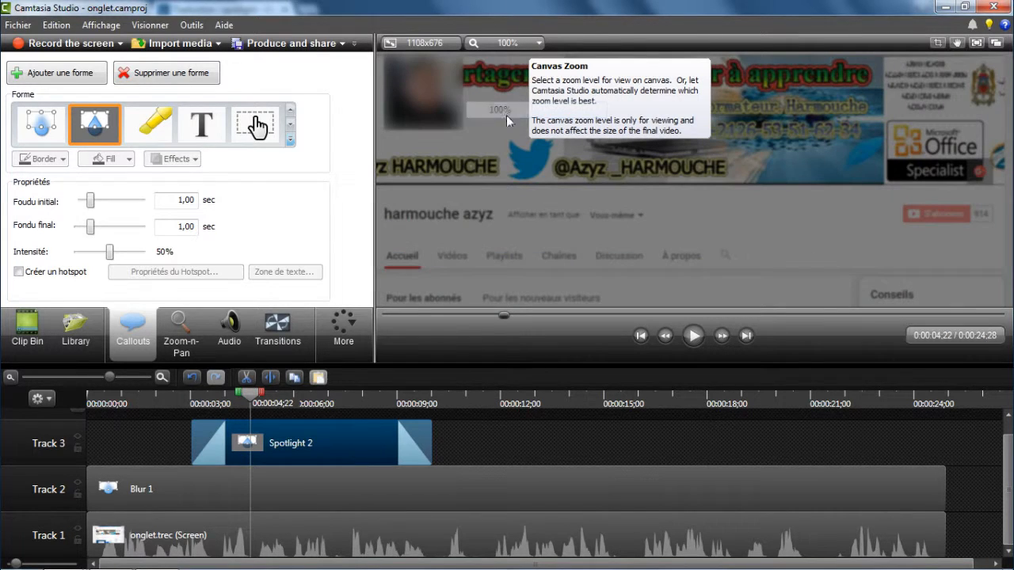
click(959, 46)
drag(664, 194, 657, 217)
drag(768, 118, 742, 179)
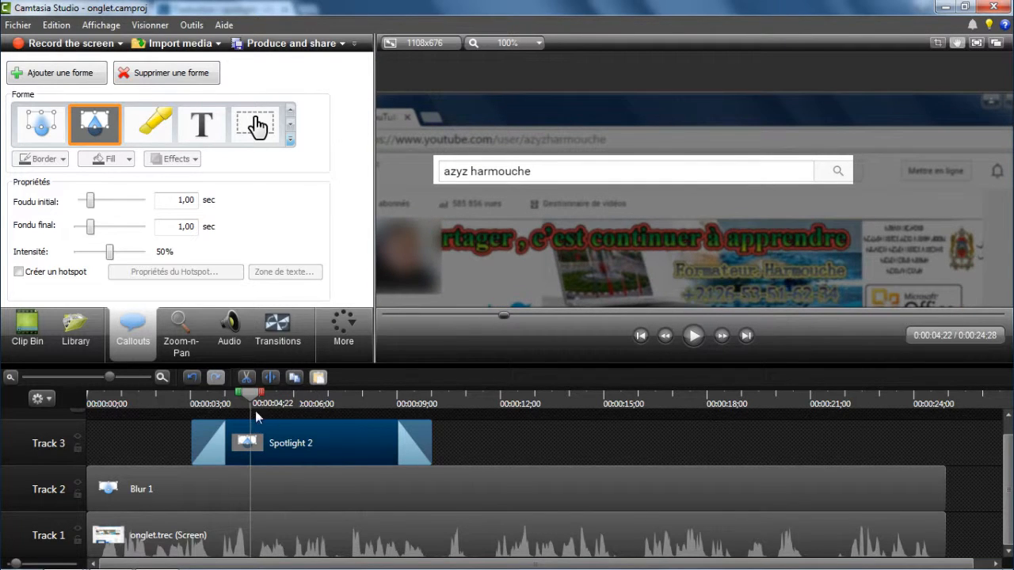
drag(250, 395, 160, 402)
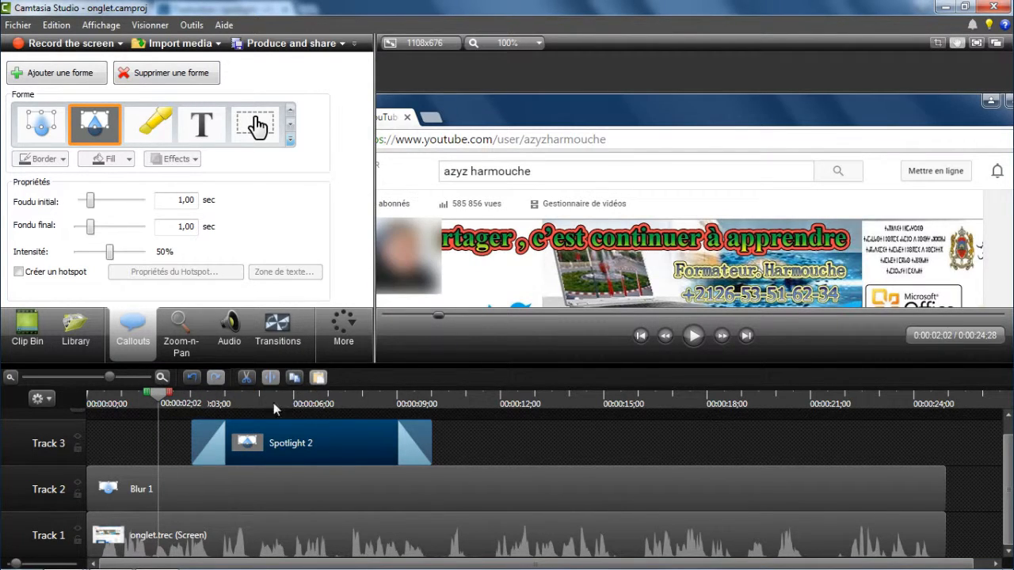
click(693, 336)
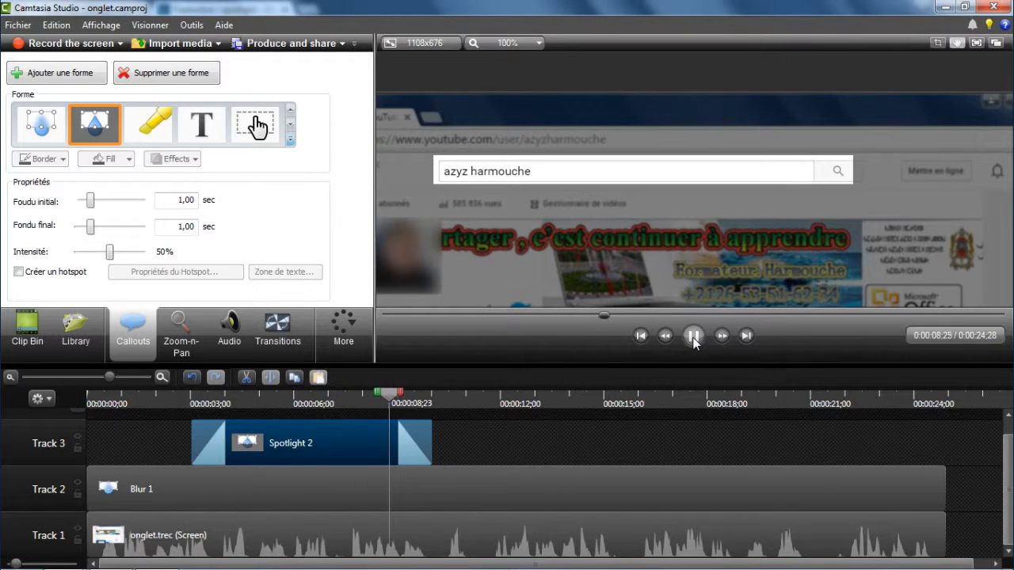
Step: Pause the preview, set the spotlight's intensity to 60%, and fit the whole frame in the canvas
click(693, 336)
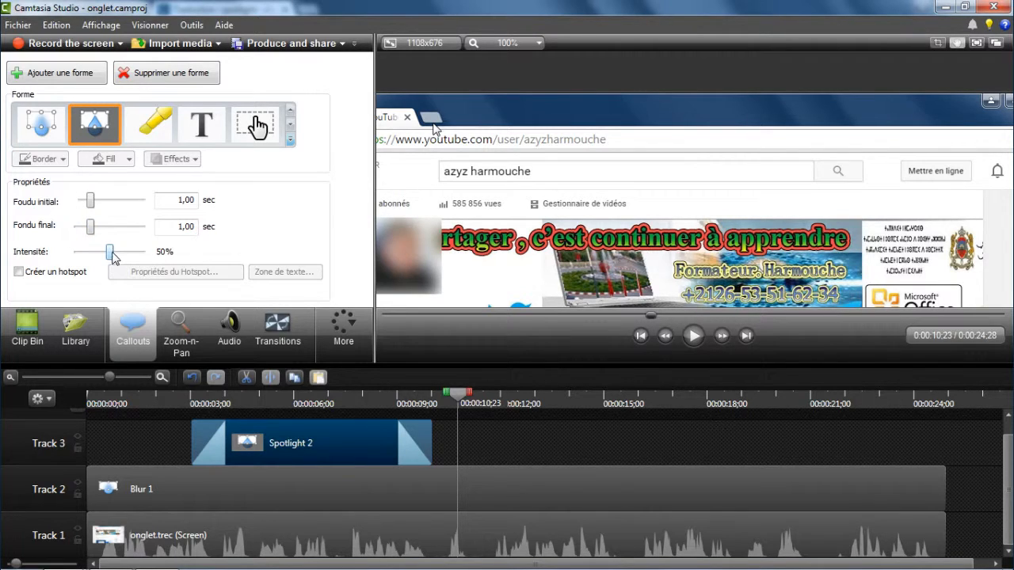
mouse_move(108, 251)
mouse_down()
mouse_move(93, 251)
mouse_move(131, 251)
mouse_move(107, 252)
mouse_move(118, 251)
mouse_up()
click(507, 43)
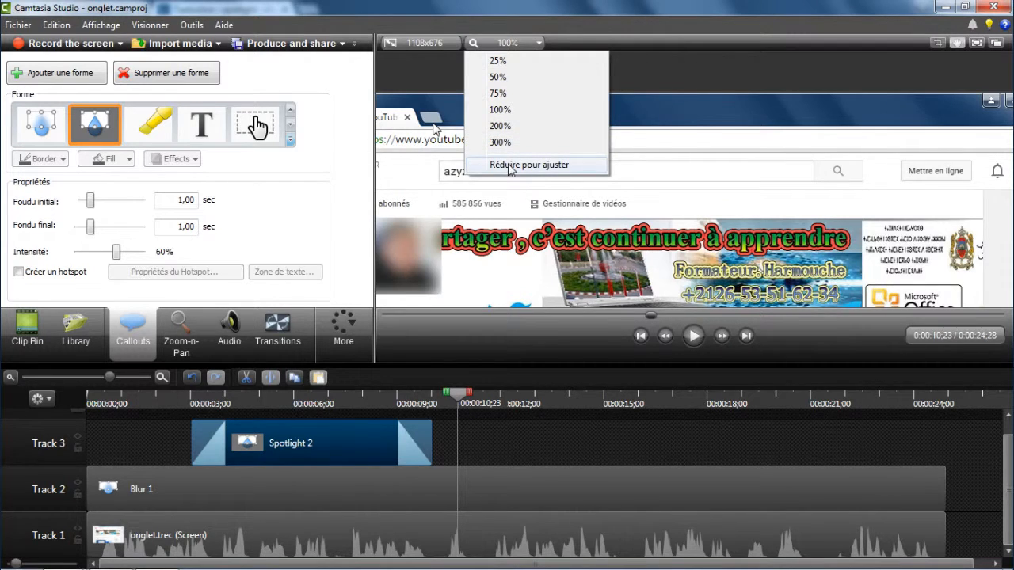
click(509, 166)
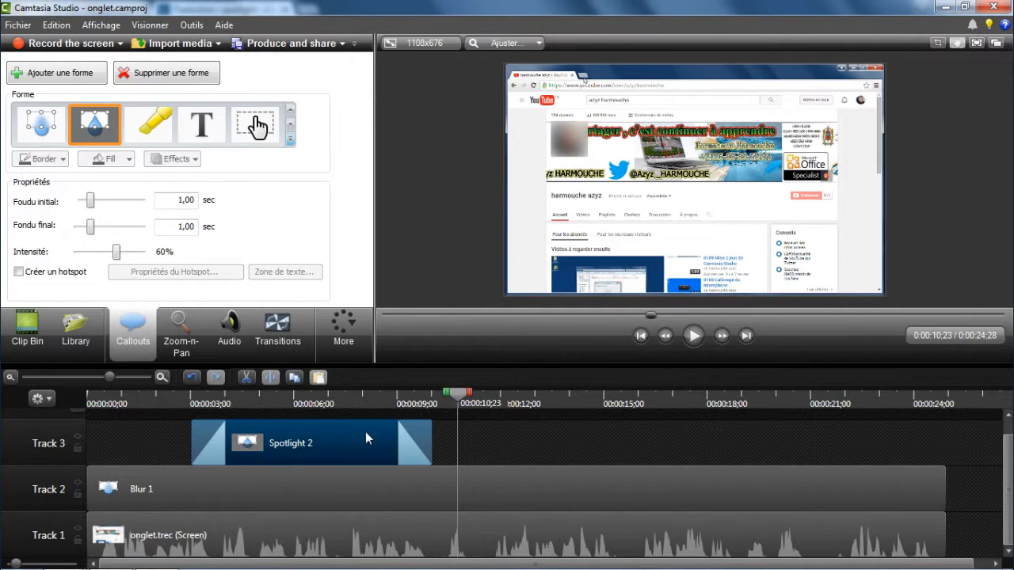
Step: Change the spotlight callout into a Highlighter and move its clip on Track 3 to start at about 7 seconds
click(290, 139)
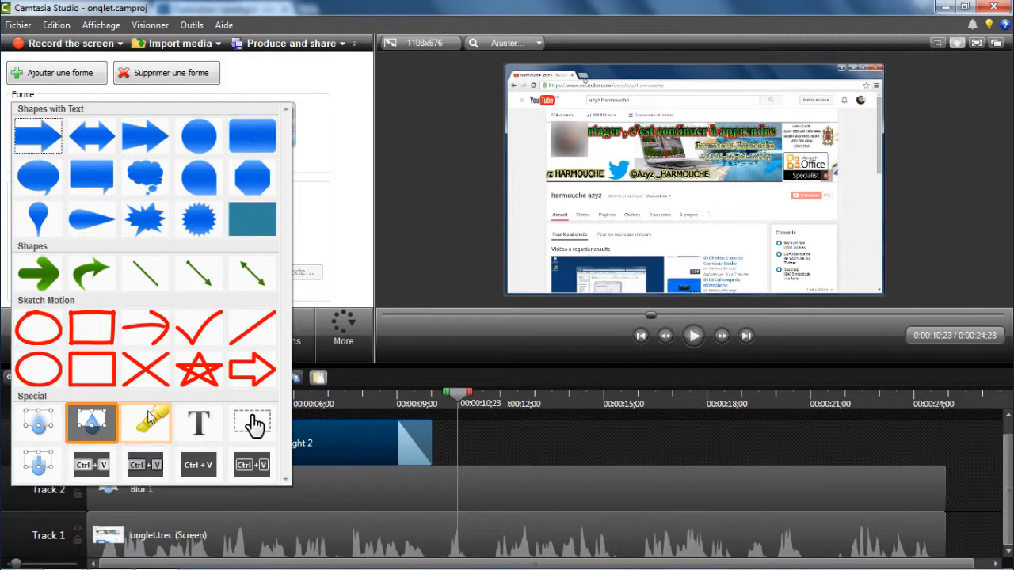
click(148, 419)
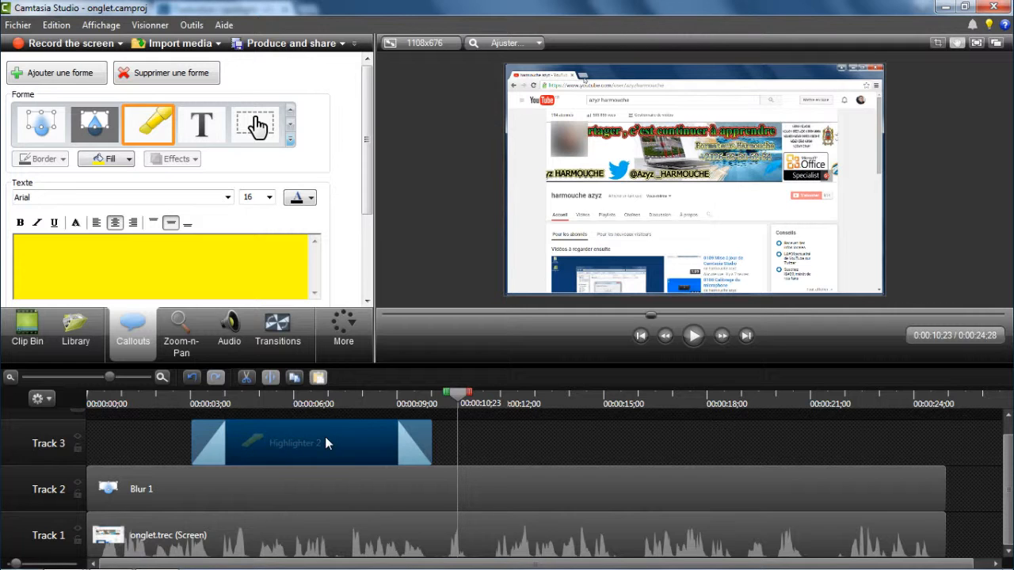
mouse_move(325, 436)
mouse_down()
mouse_move(464, 439)
mouse_move(460, 448)
mouse_up()
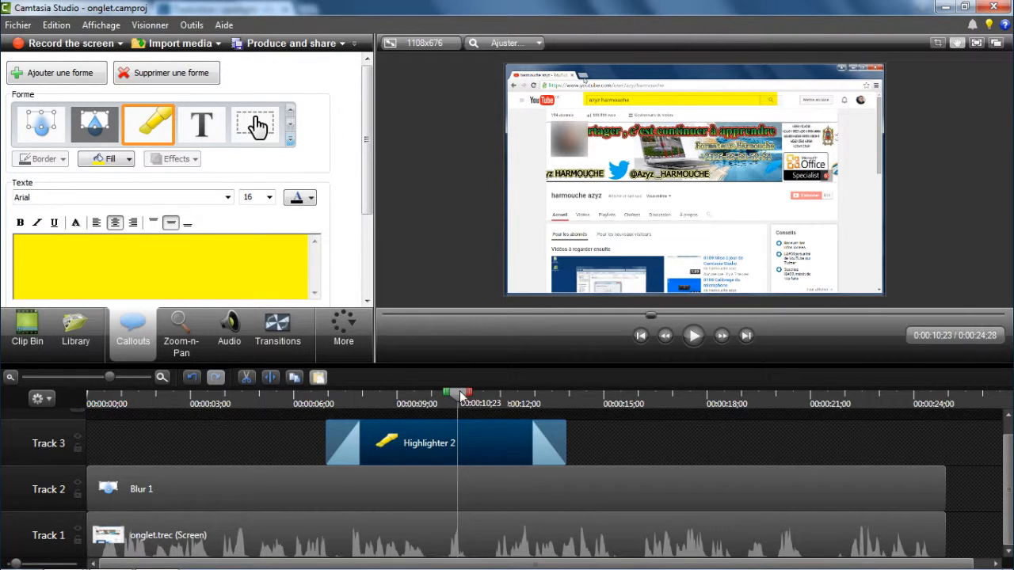
Step: Preview the highlighter over the search bar, playing from about 6 seconds, and pause
drag(460, 396, 302, 400)
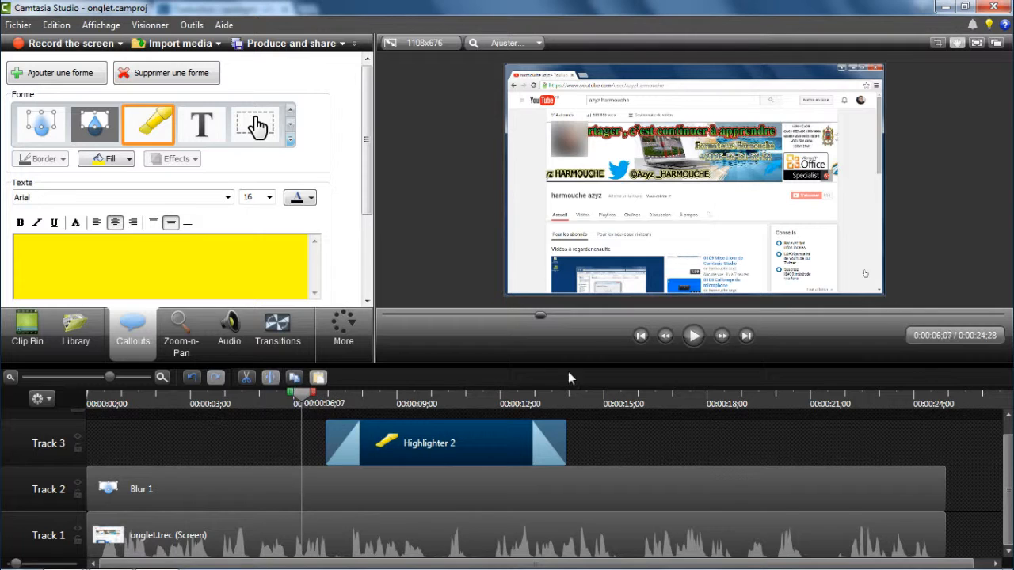
click(693, 336)
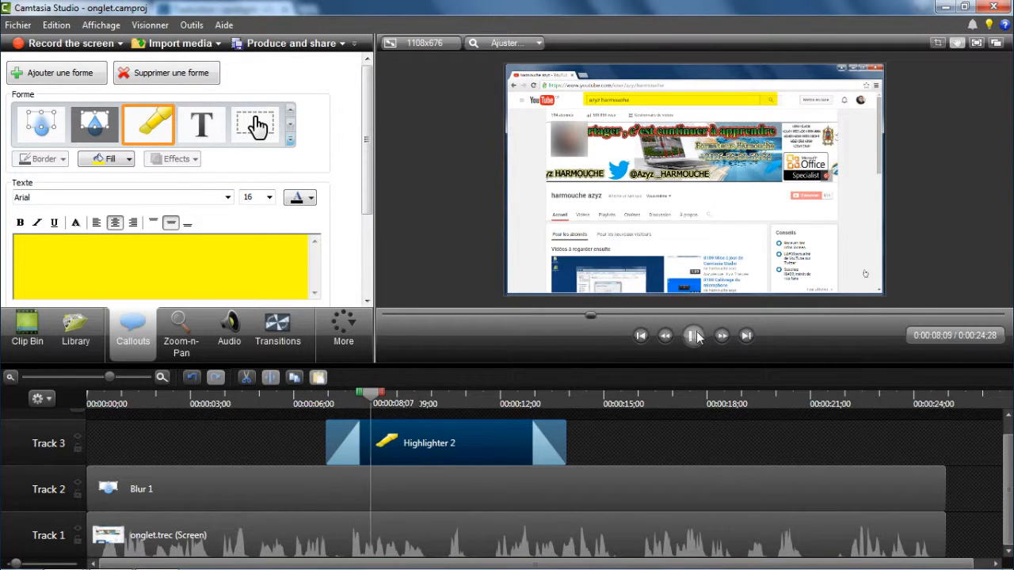
click(696, 336)
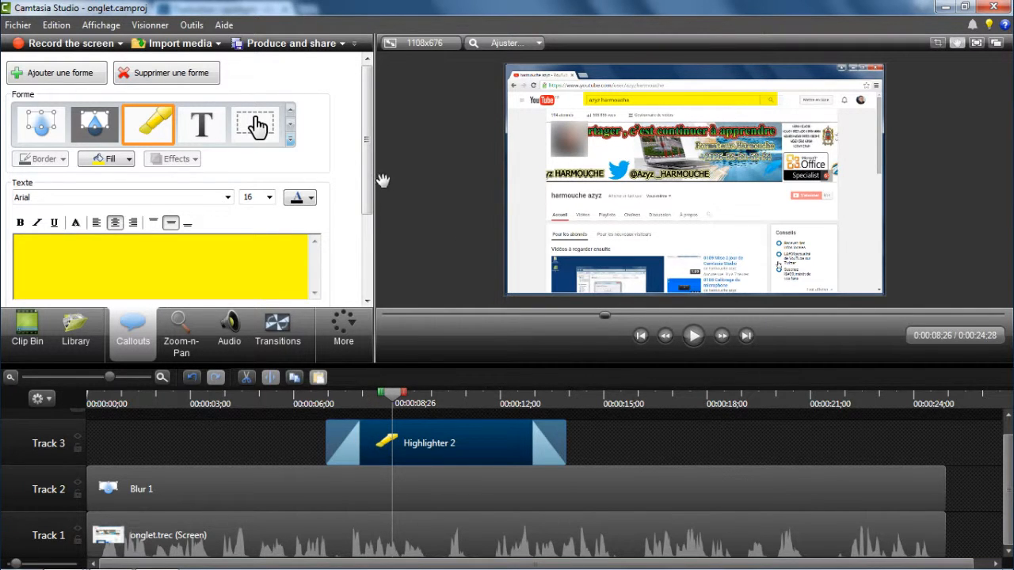
Step: Move the highlighter clip to the start of the timeline on Track 3 and deselect it
click(290, 139)
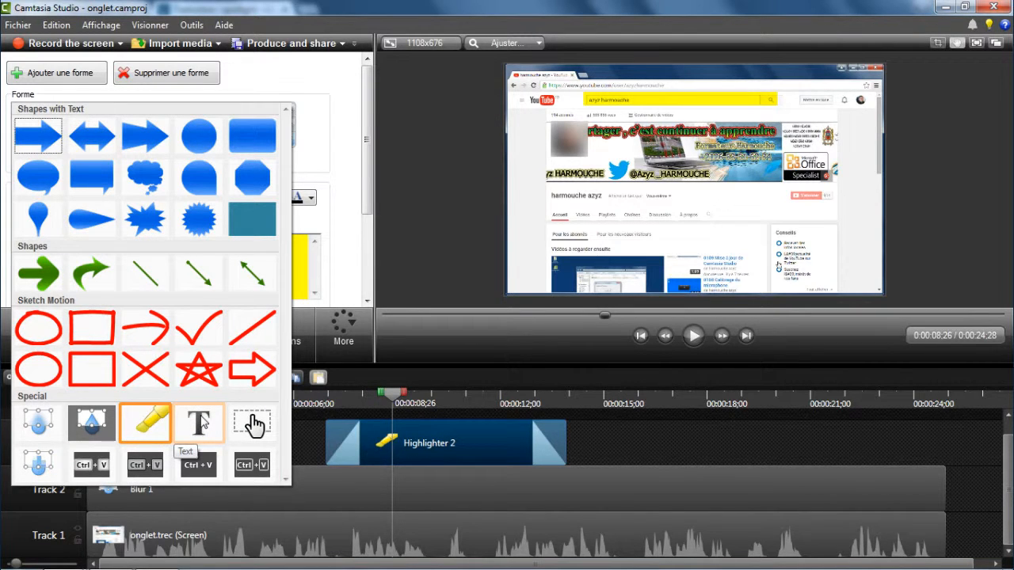
drag(491, 443, 241, 440)
click(383, 446)
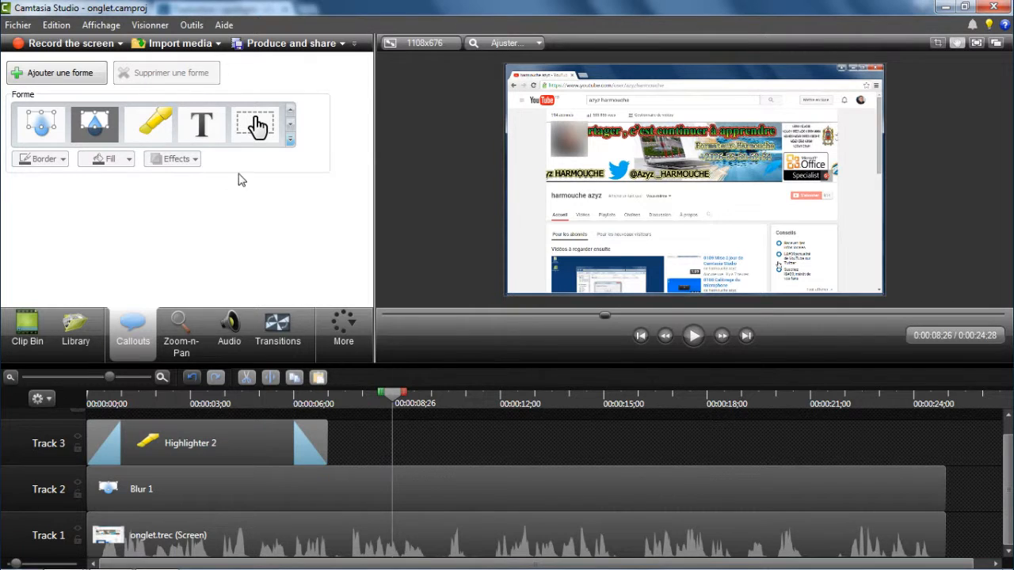
Step: Add a Text callout on Track 3 starting at about 8 seconds and enter "un textes ici" as its text
click(291, 143)
click(201, 422)
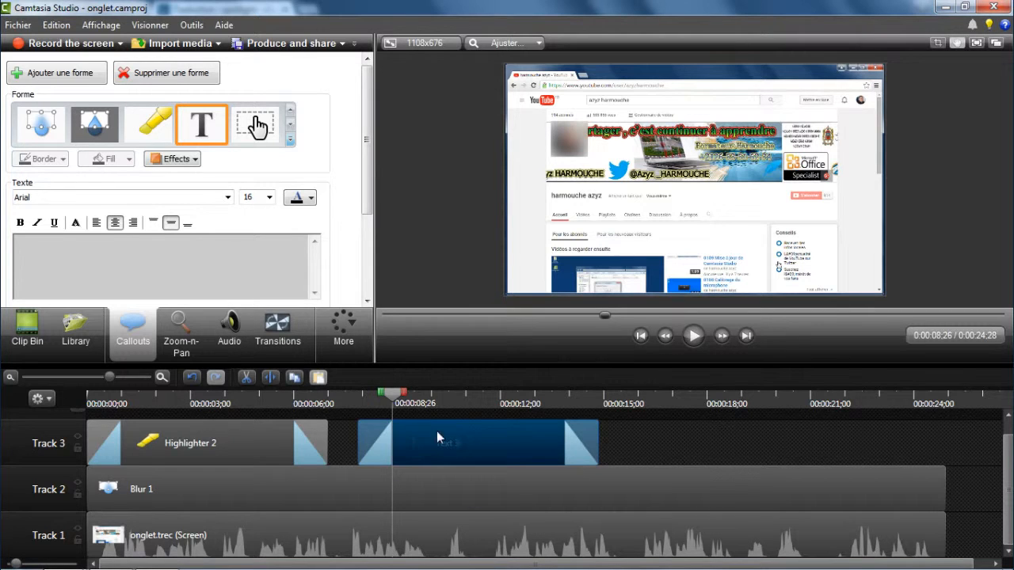
drag(393, 399, 359, 398)
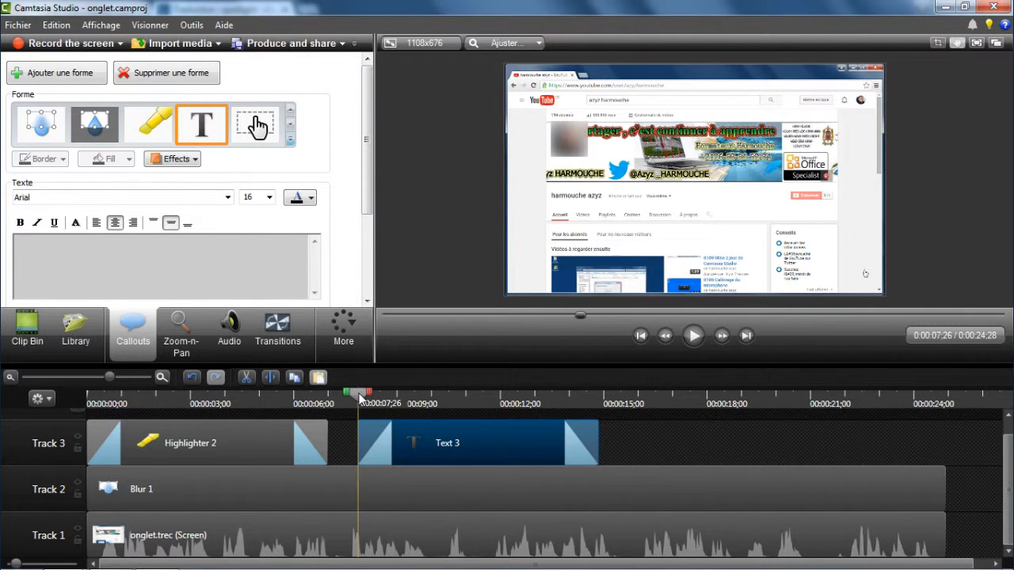
click(464, 435)
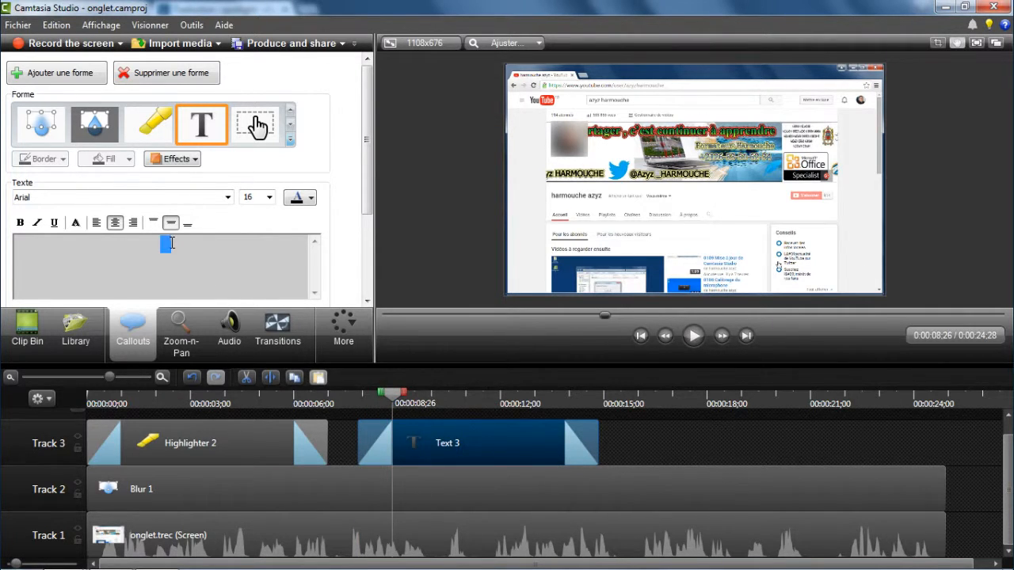
text(un texte)
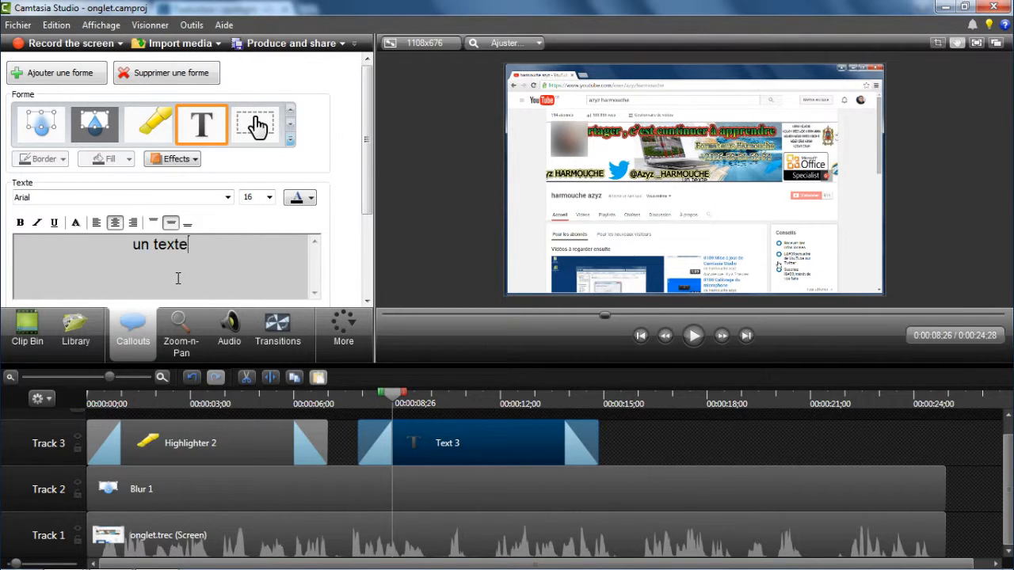
text(s ici)
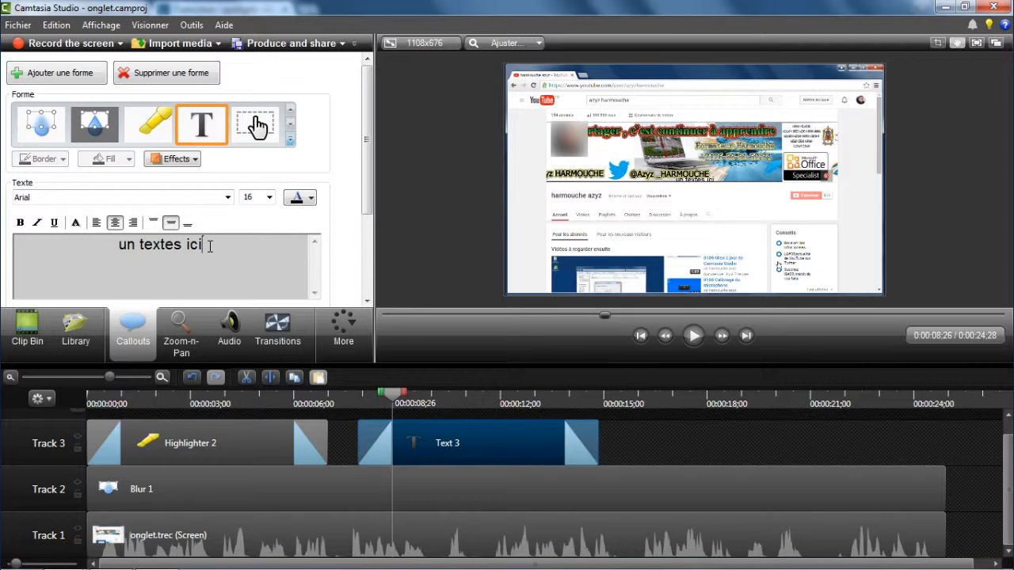
Step: Format the callout text in red, bold Arial Black at size 28
drag(209, 247, 118, 245)
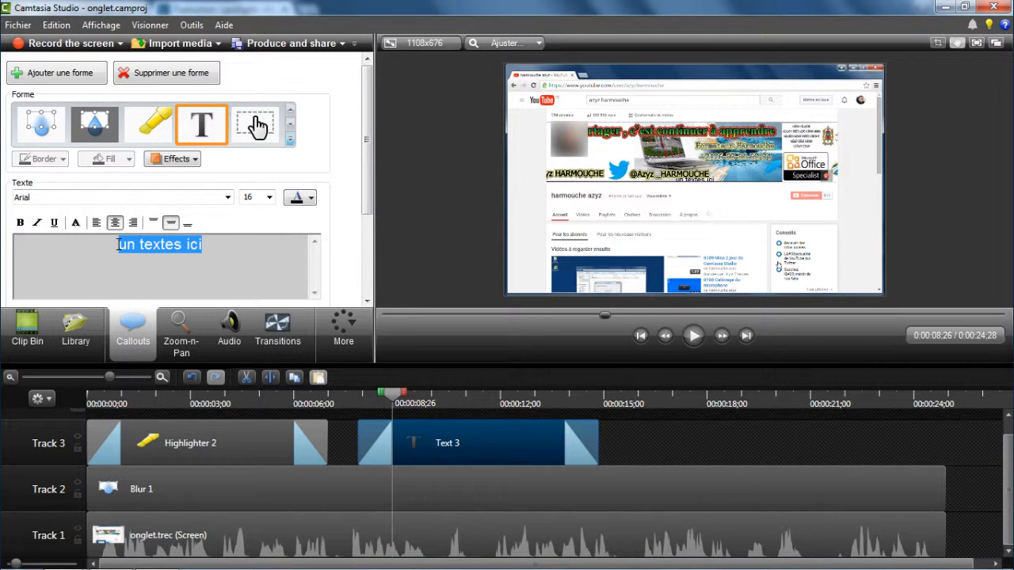
click(269, 198)
click(267, 328)
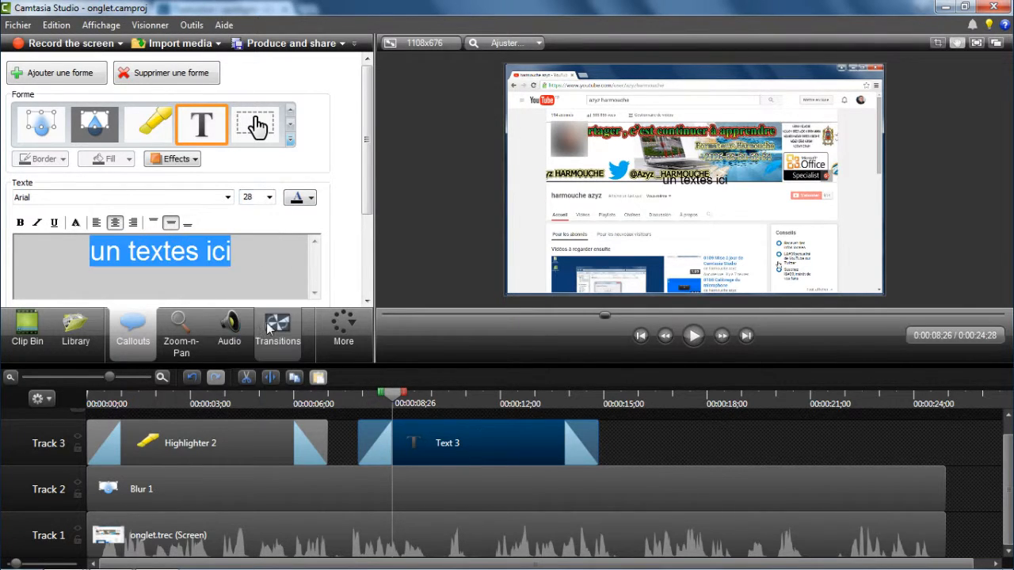
click(308, 203)
click(394, 227)
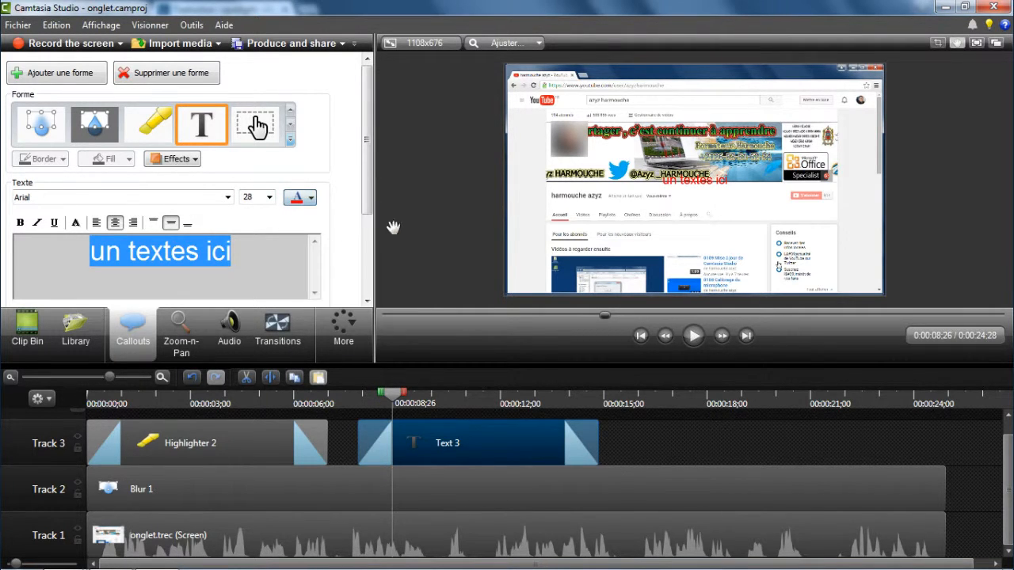
click(228, 198)
click(81, 261)
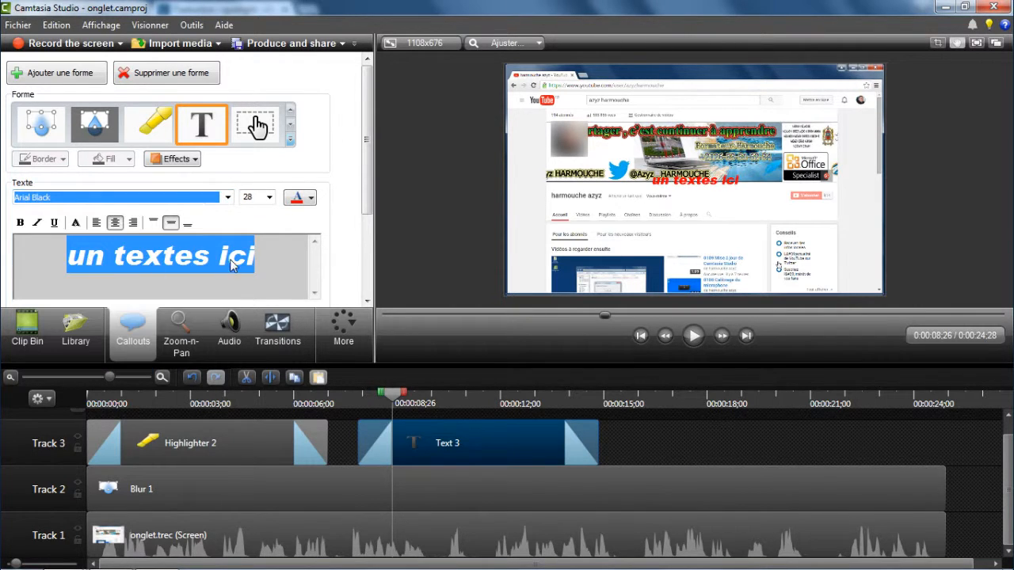
click(21, 222)
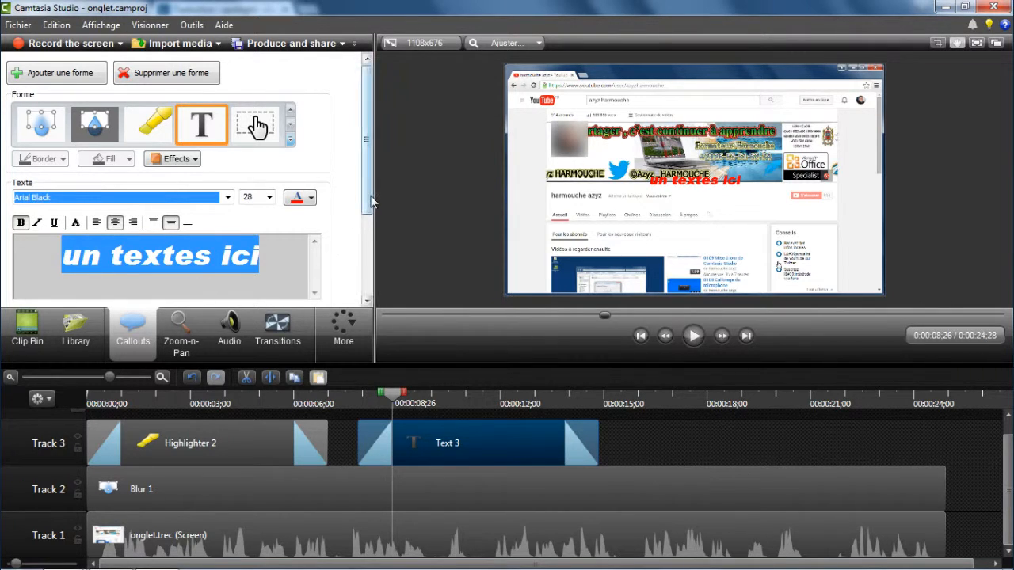
Step: Check the text callout's fade settings and move its clip on Track 3 to start at about 9 seconds
drag(368, 205, 370, 266)
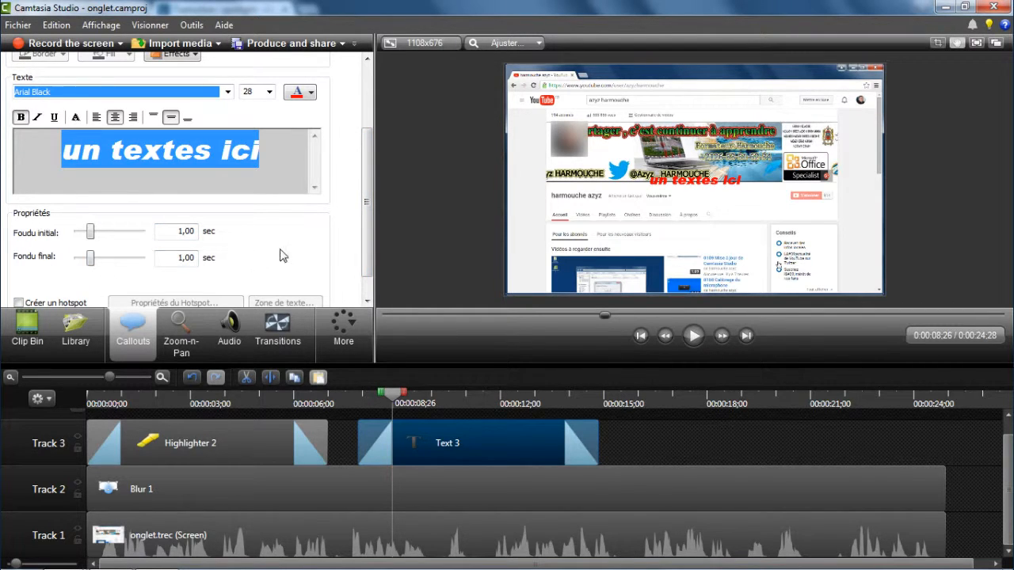
drag(364, 233, 382, 162)
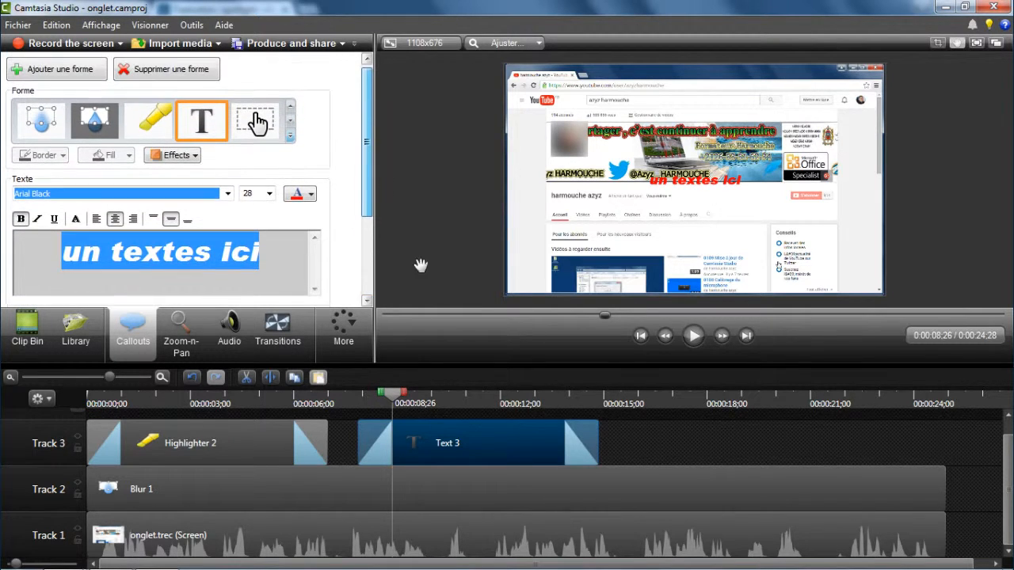
click(498, 441)
mouse_move(493, 446)
mouse_down()
mouse_move(566, 444)
mouse_move(461, 450)
mouse_move(488, 439)
mouse_up()
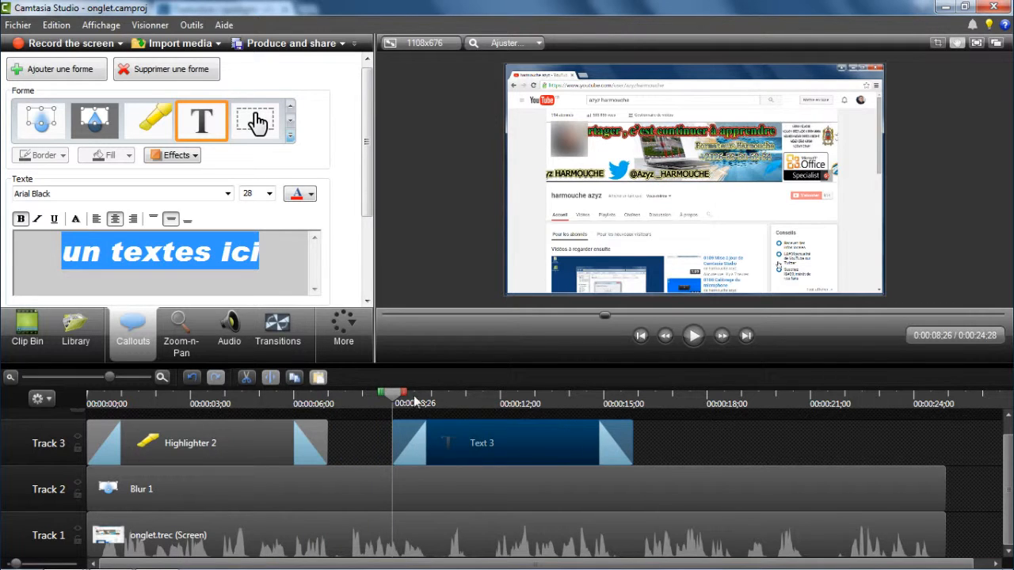
Step: Go to about 10 seconds, turn off pan mode, and move the text callout up to just above the YouTube search bar
click(426, 403)
mouse_move(454, 405)
mouse_down()
mouse_move(534, 406)
mouse_move(456, 414)
mouse_up()
double_click(479, 446)
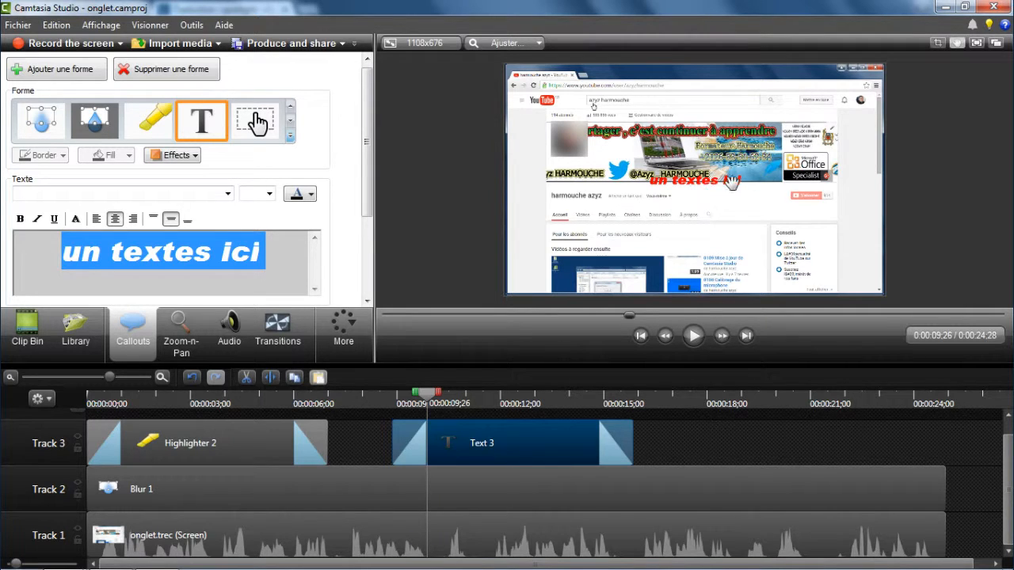
click(956, 44)
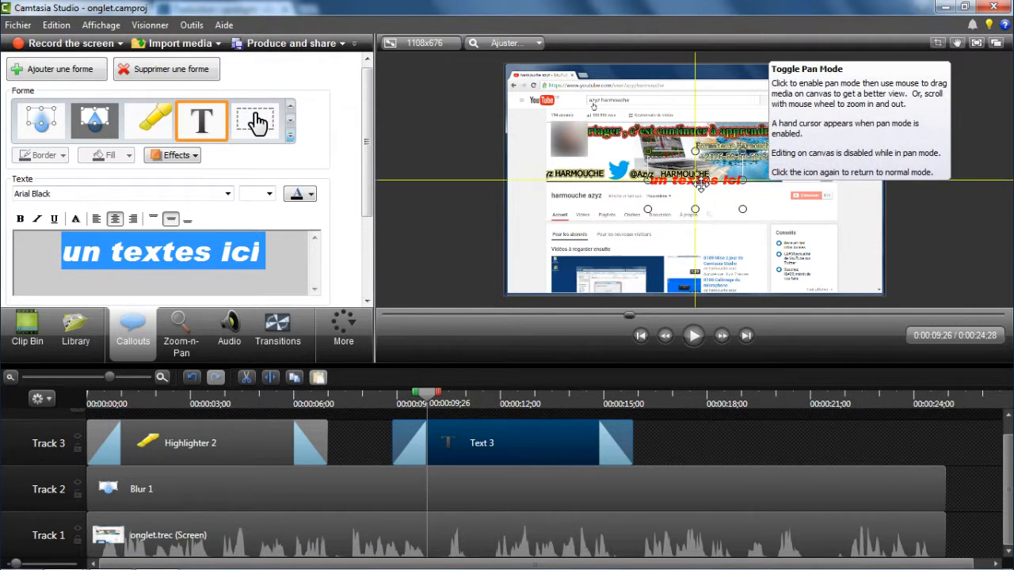
drag(725, 180, 709, 98)
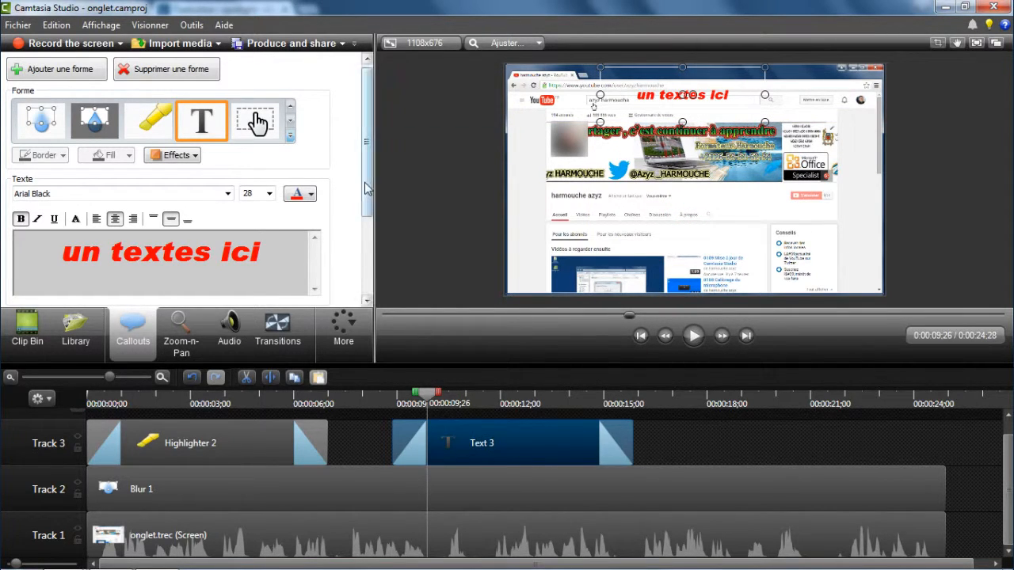
Step: Change the text callout into a Pixelate callout and move it down below the channel banner
drag(369, 186, 366, 192)
click(290, 128)
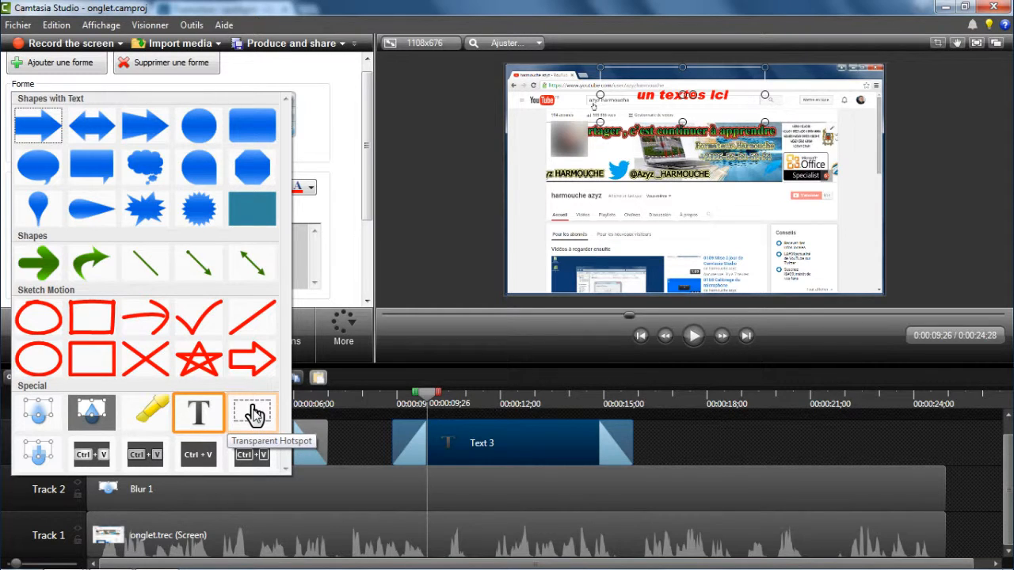
click(39, 453)
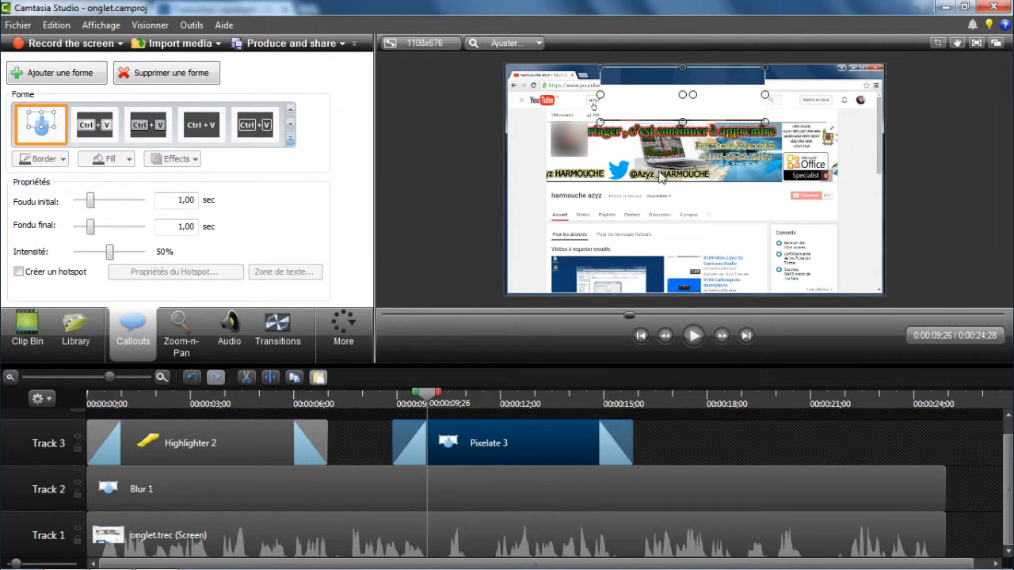
drag(672, 90, 663, 203)
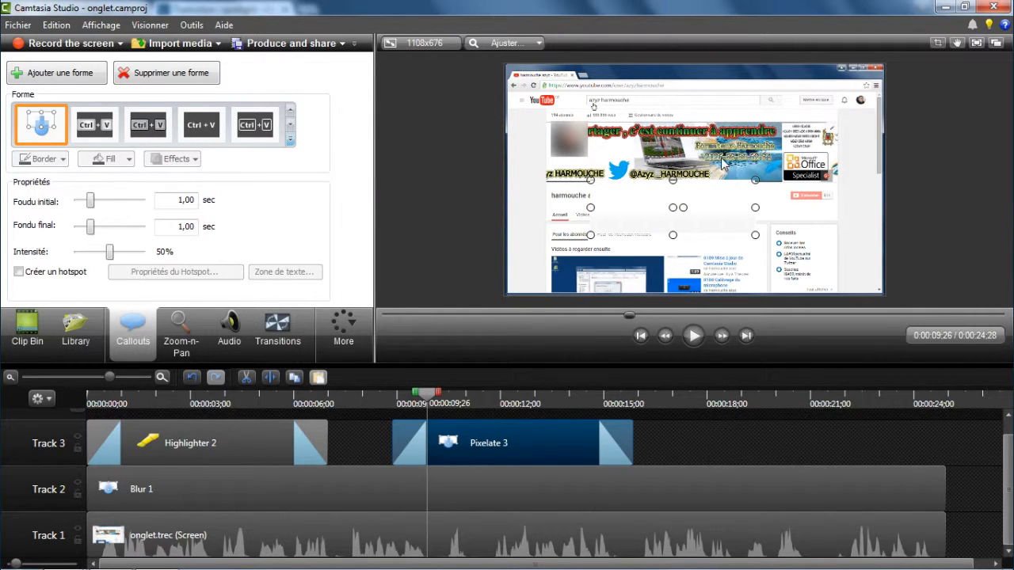
Step: Move the Pixelate callout onto the channel banner and resize it to cover only the phone number line under the trainer's name
click(505, 43)
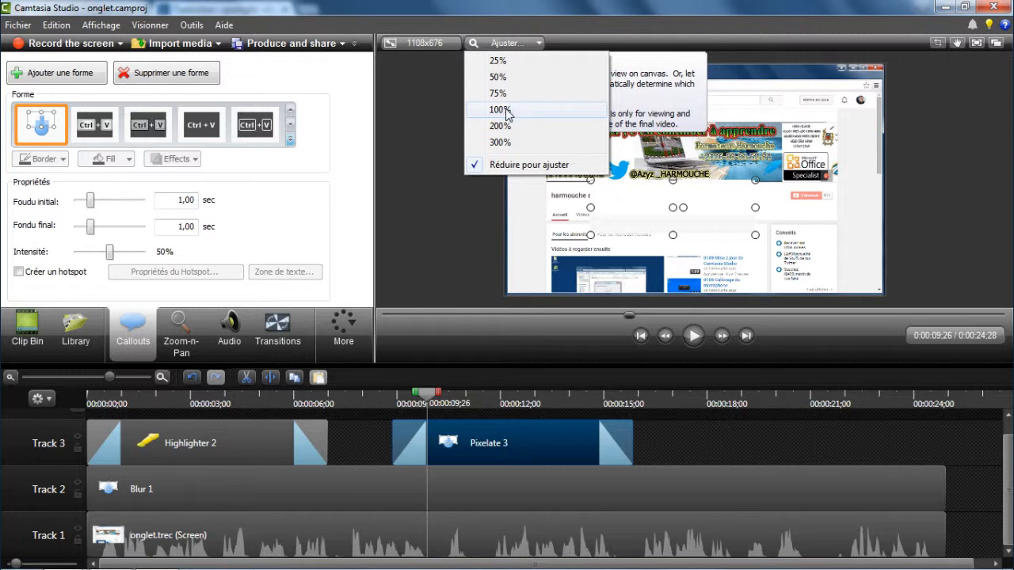
click(495, 111)
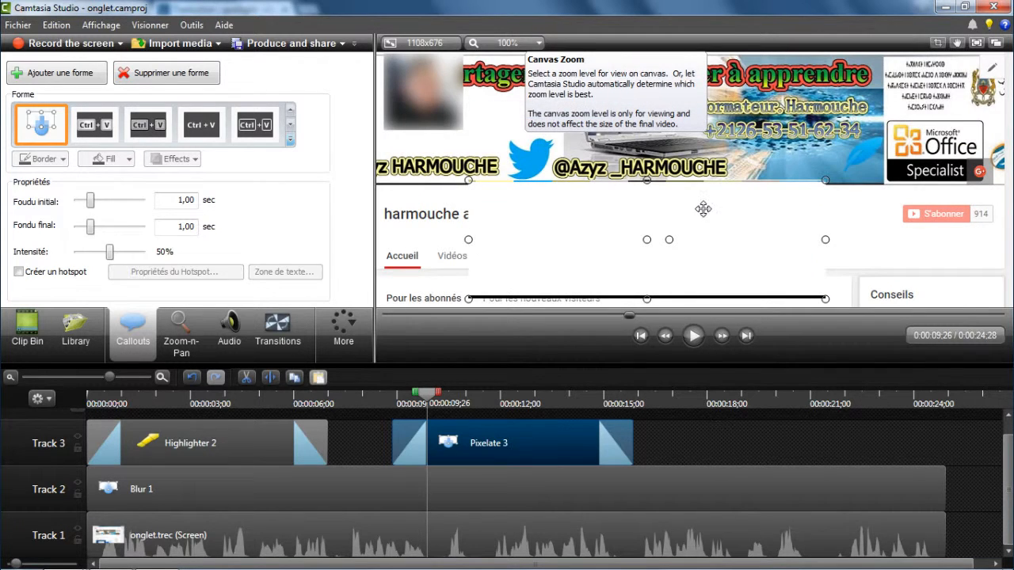
click(959, 48)
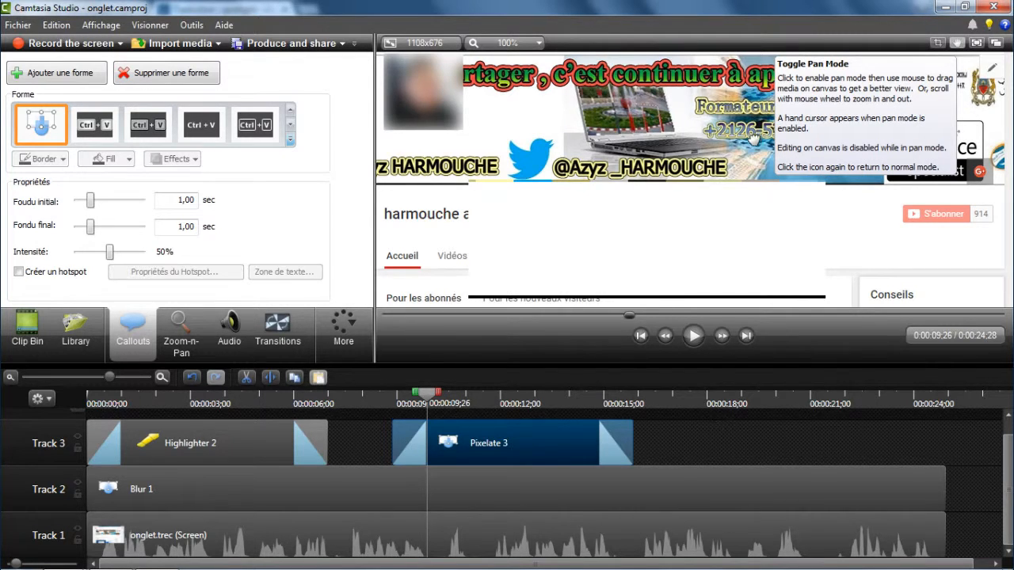
drag(756, 139, 660, 179)
drag(755, 198, 746, 184)
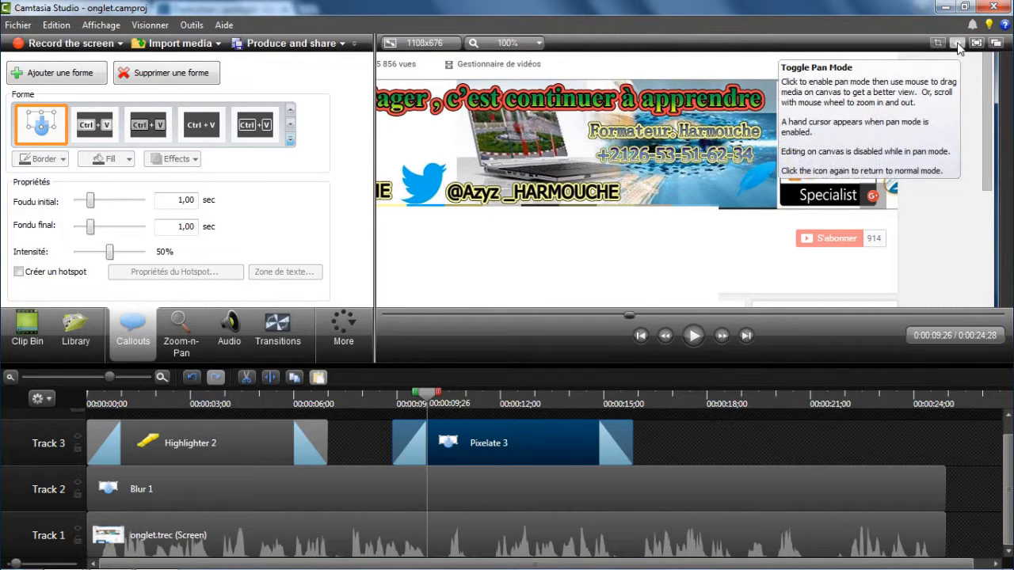
click(957, 43)
drag(666, 218, 681, 202)
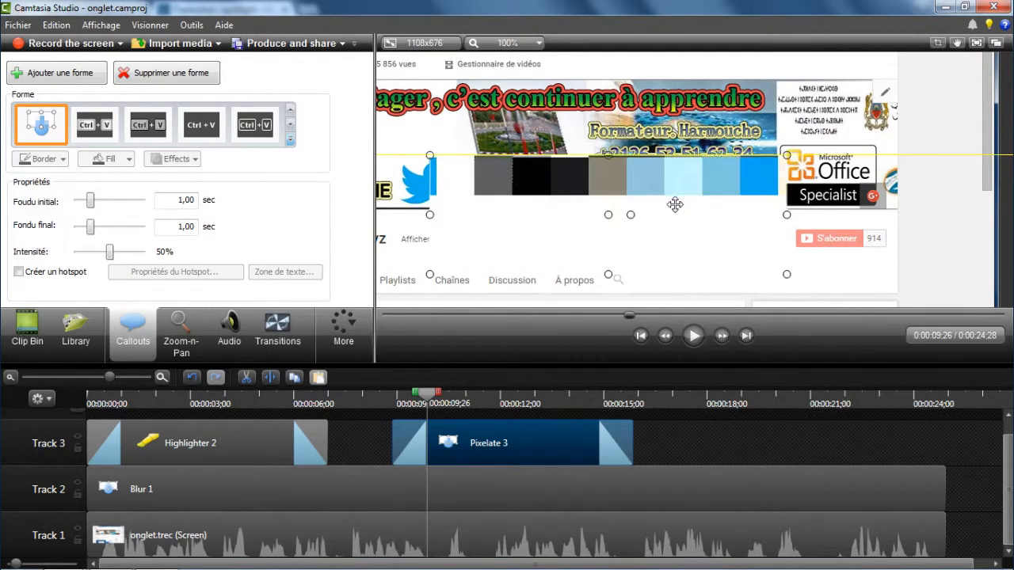
drag(610, 272, 609, 179)
drag(725, 169, 710, 157)
drag(416, 155, 592, 156)
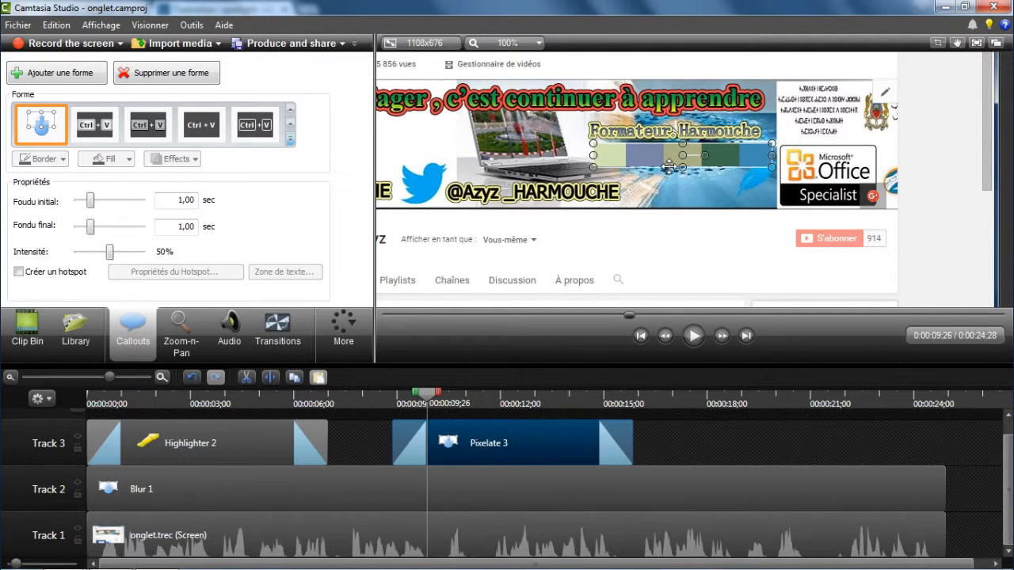
Step: Preview the Pixelate effect by playing the timeline from about 8 seconds to about 11 seconds
drag(430, 399, 385, 396)
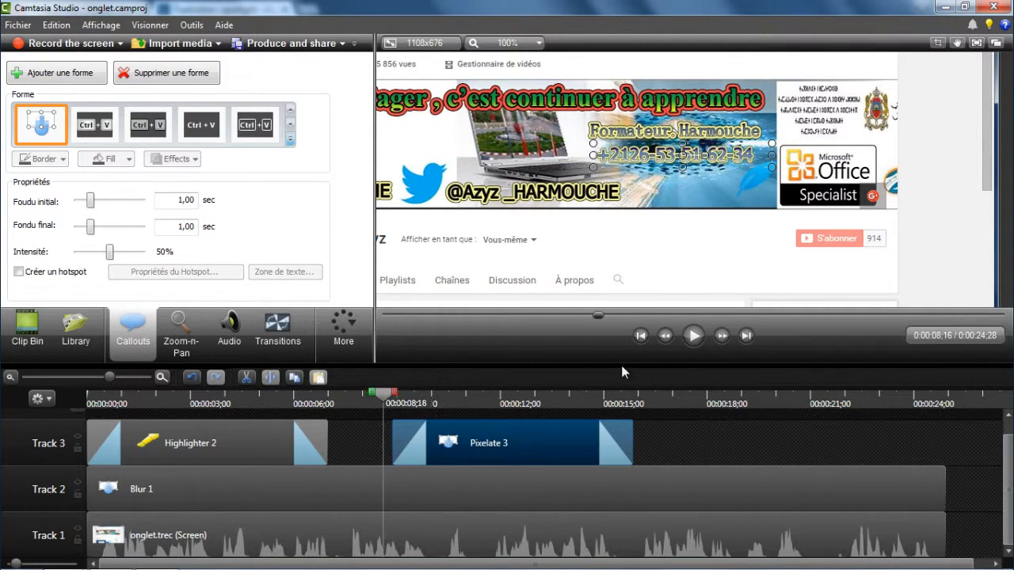
click(696, 341)
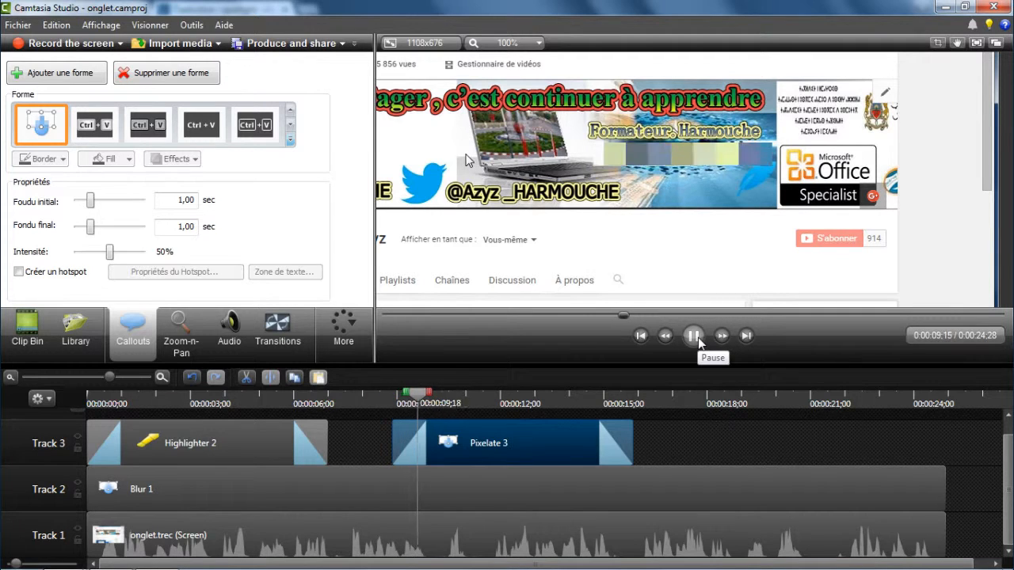
click(697, 341)
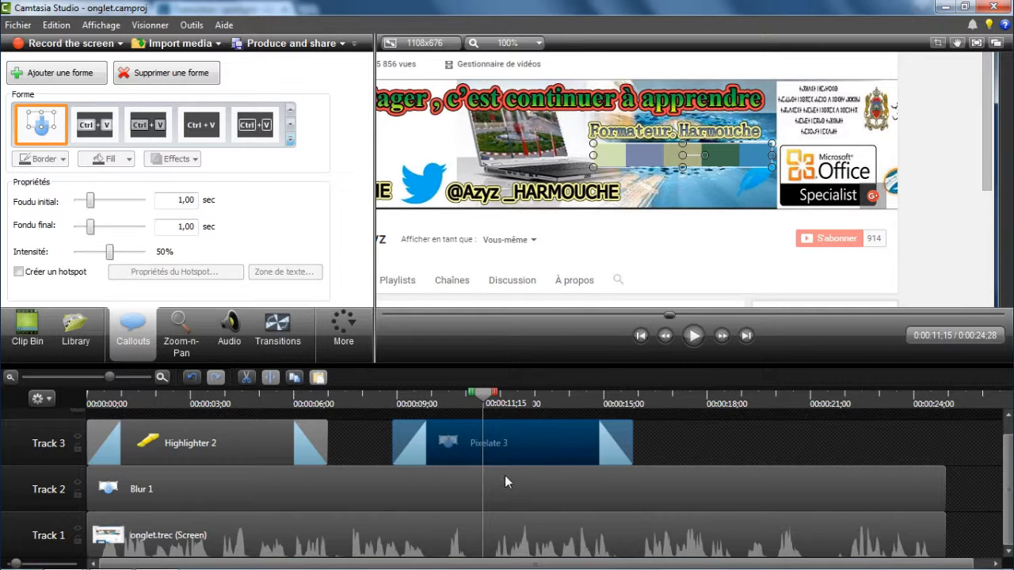
Step: Move the Pixelate clip earlier on Track 3 so it starts directly after the Highlighter clip
click(291, 141)
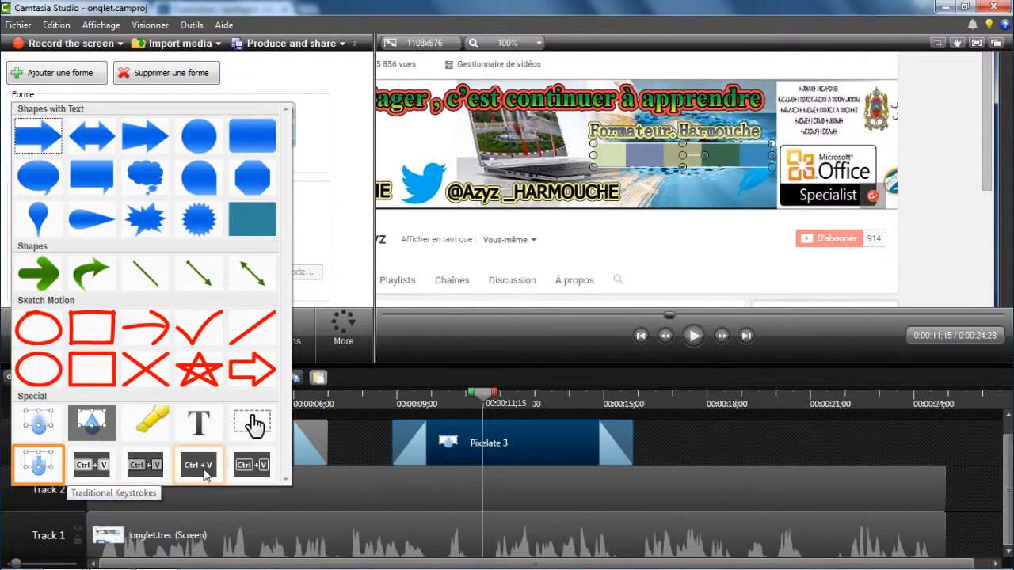
click(561, 431)
drag(507, 442, 438, 442)
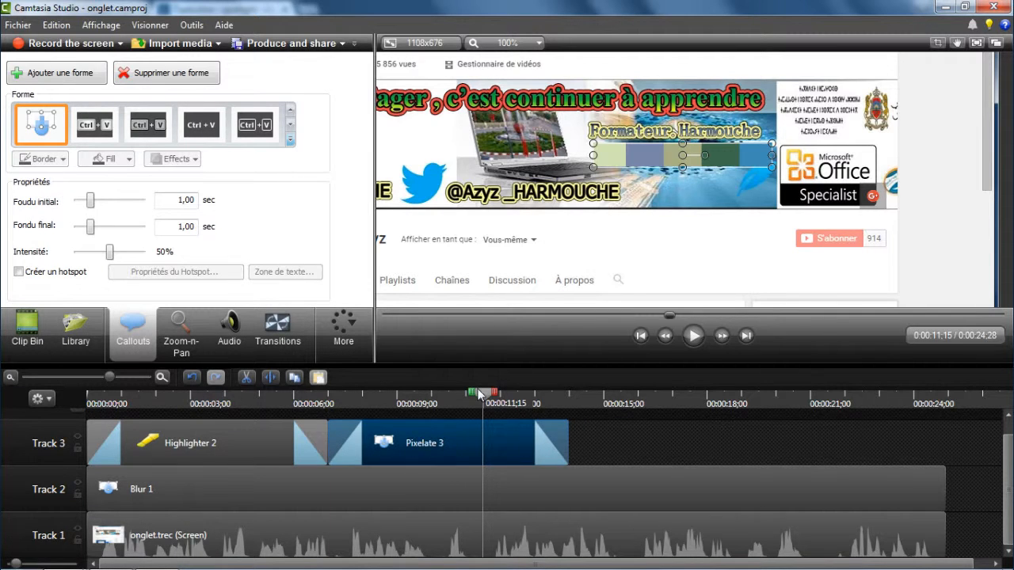
Step: Go to about 15 seconds and add a keycap-style keystroke callout showing Ctrl+B
drag(482, 393, 600, 402)
click(609, 439)
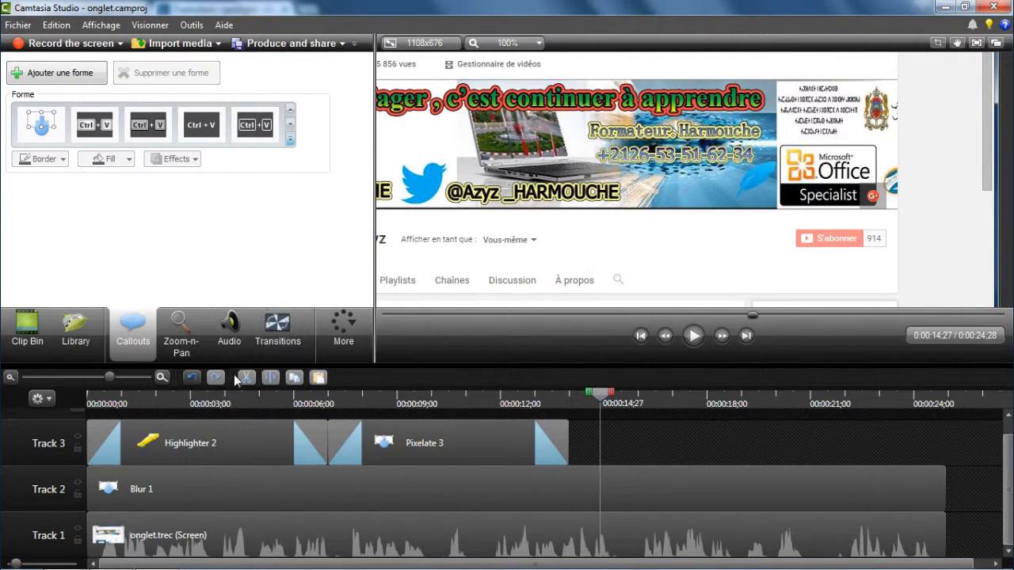
click(96, 127)
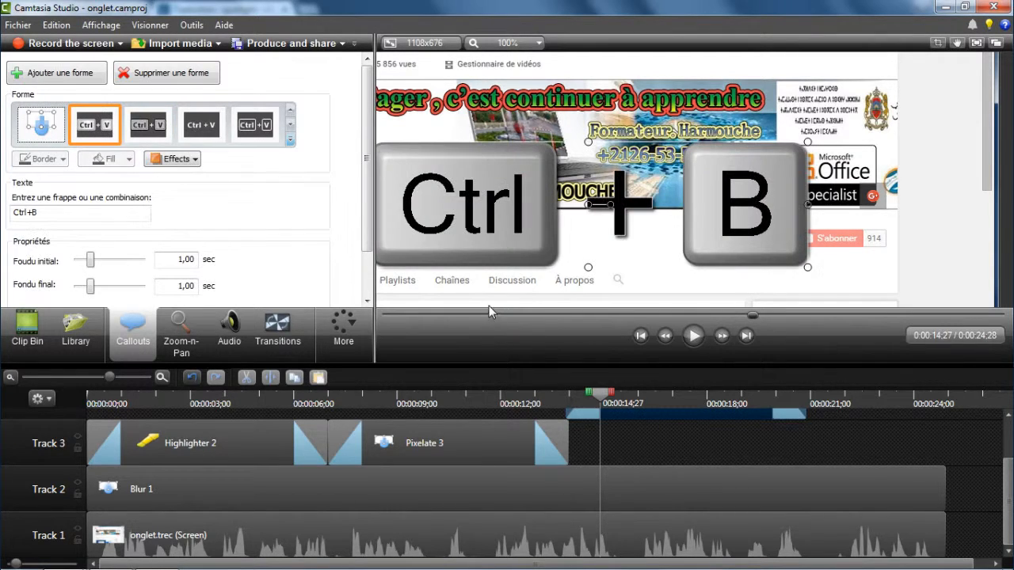
Step: Shrink the keystroke callout, placing it over the lower part of the page, and change its key combination to Ctrl+L
click(511, 42)
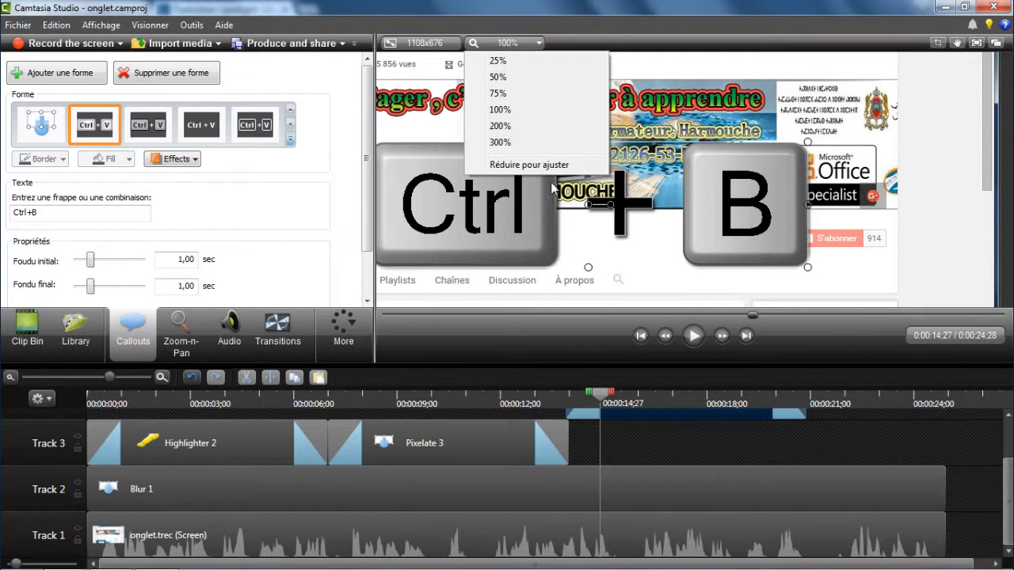
click(546, 165)
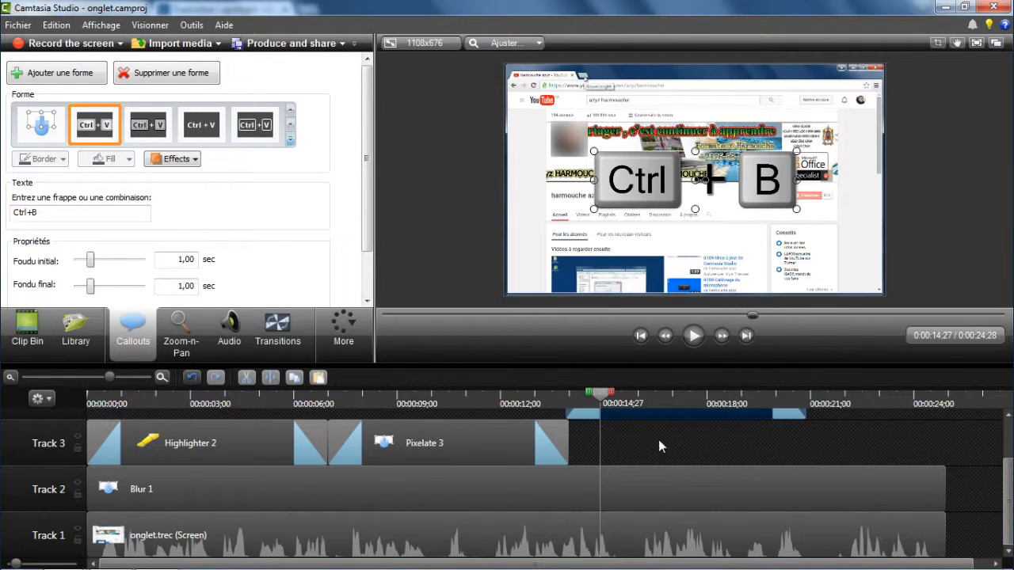
drag(1007, 508, 1010, 477)
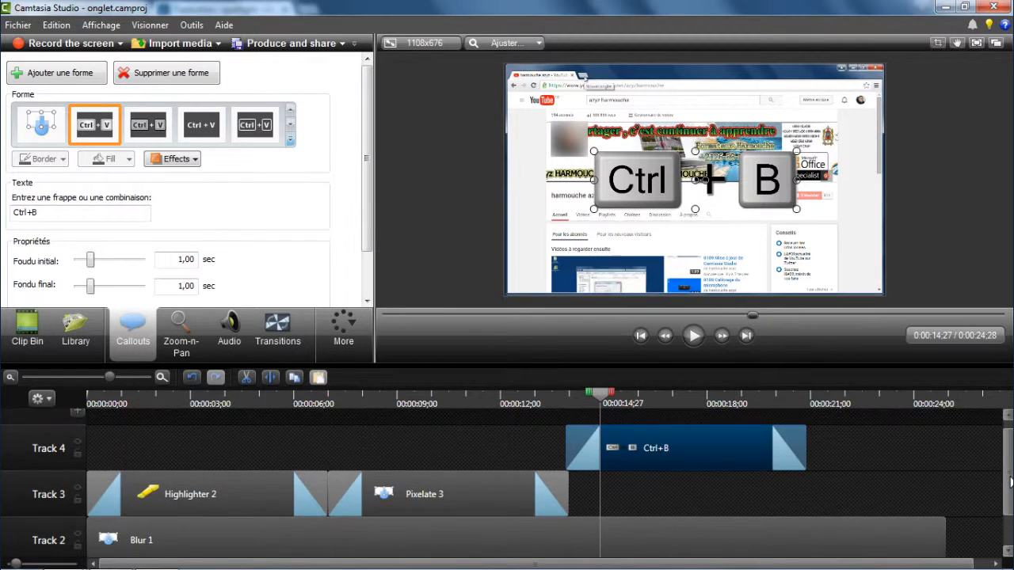
drag(796, 209, 758, 282)
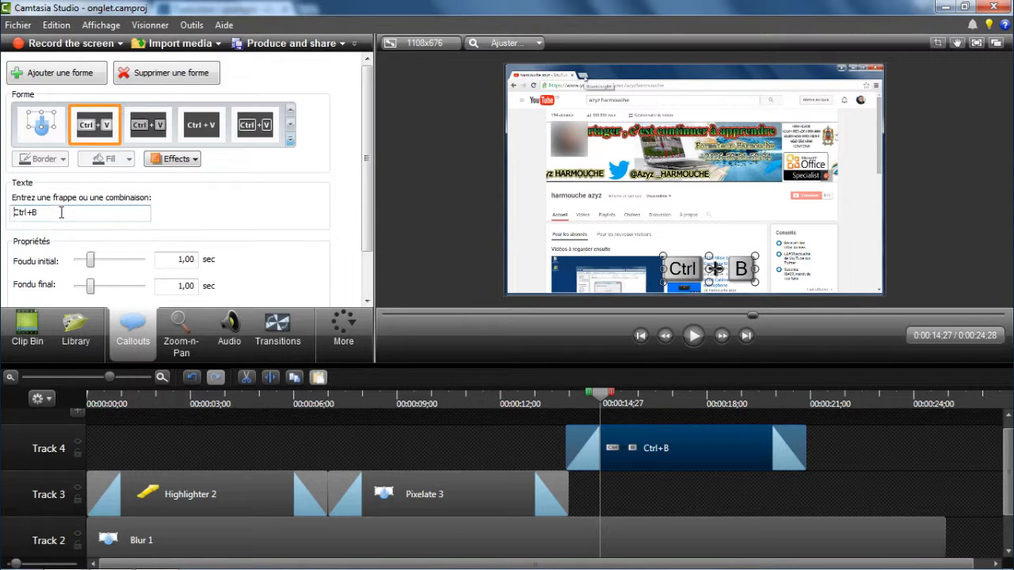
click(14, 213)
key(ctrl)
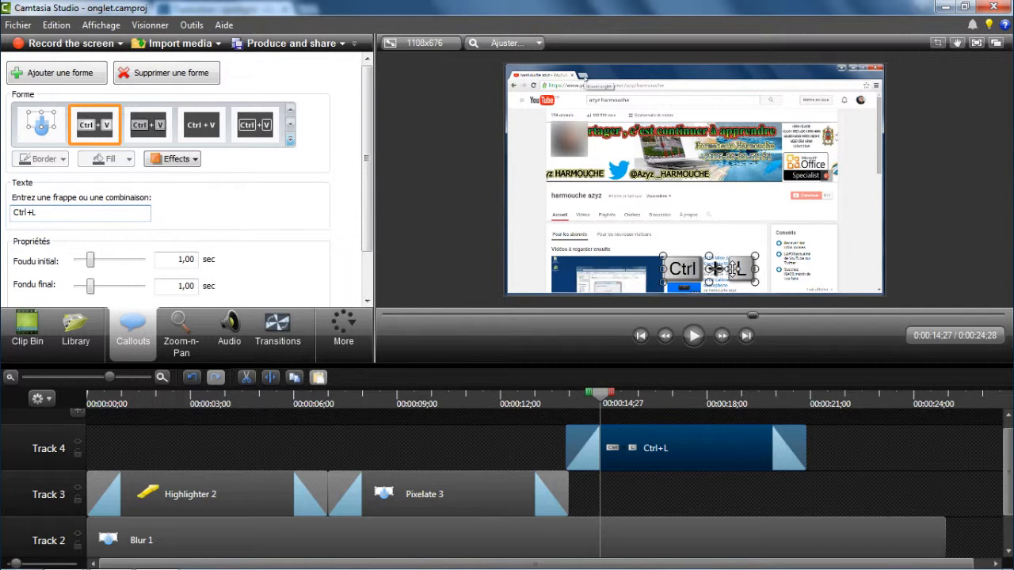
Step: Try the other keystroke styles on the Ctrl+L callout, keep the outlined-key style, and move the callout slightly lower
click(149, 128)
click(202, 140)
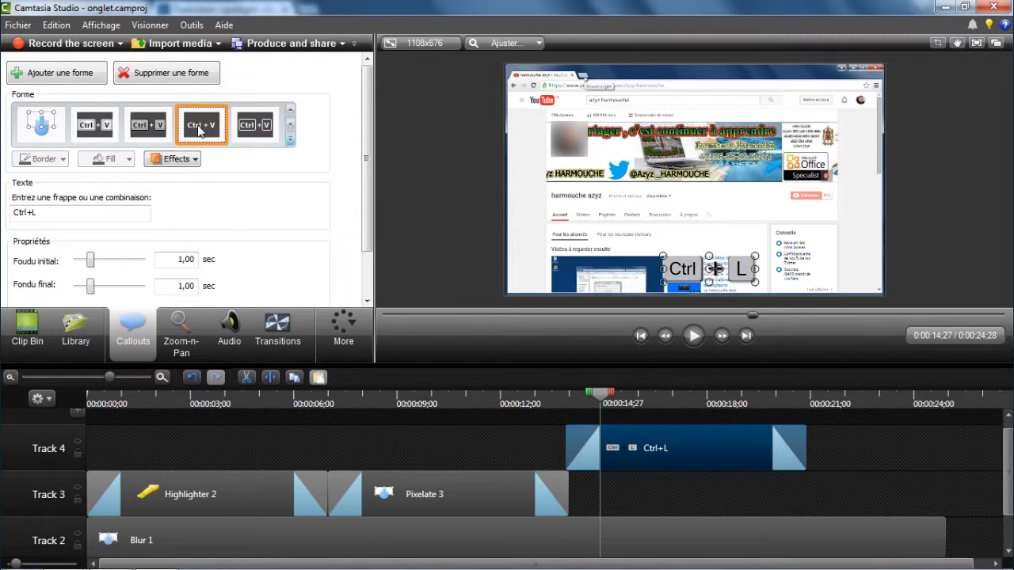
click(263, 129)
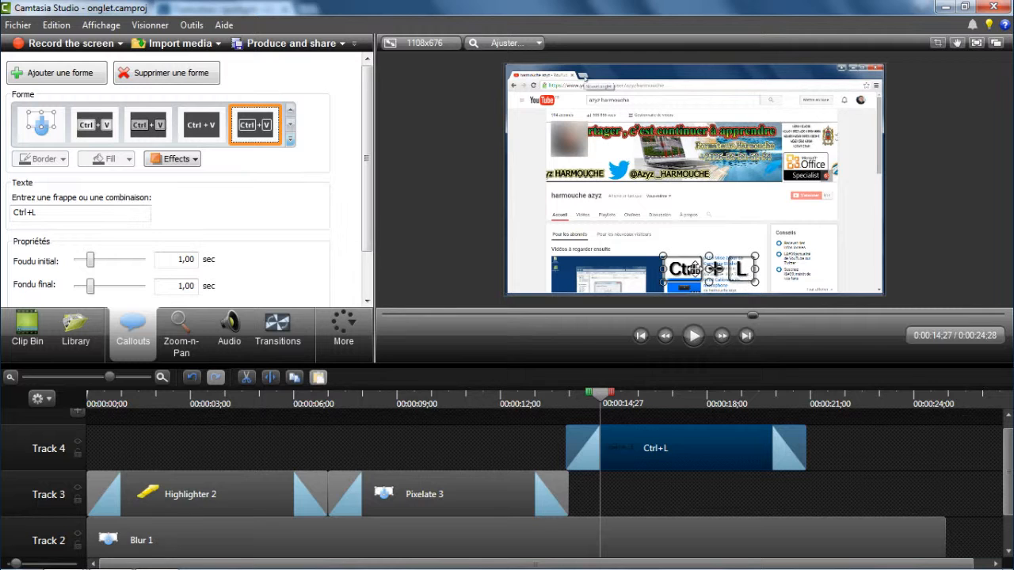
mouse_move(697, 273)
mouse_down()
mouse_move(706, 269)
mouse_move(690, 245)
mouse_move(694, 281)
mouse_up()
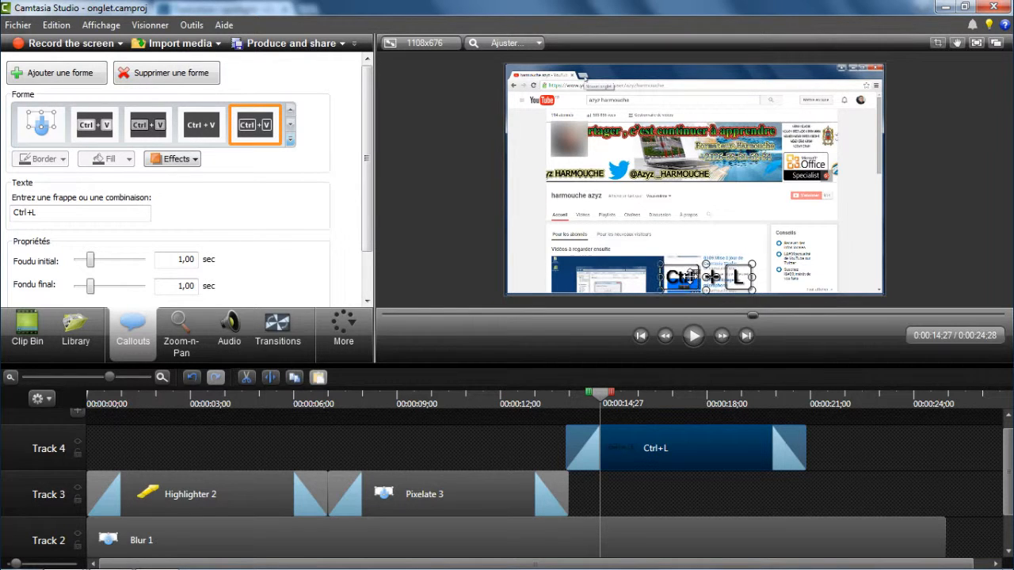
Step: Open the full gallery of callout shapes
click(291, 140)
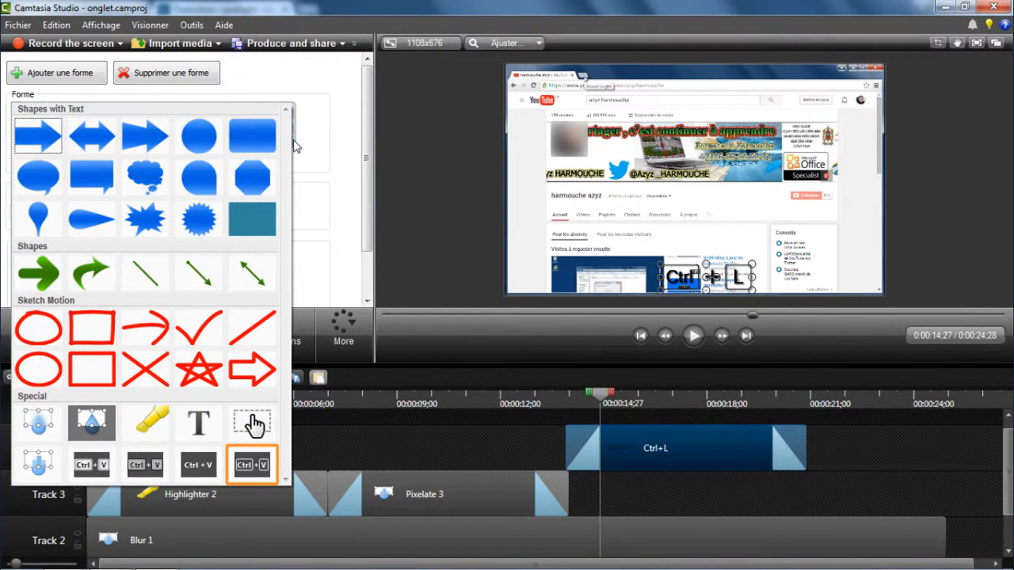